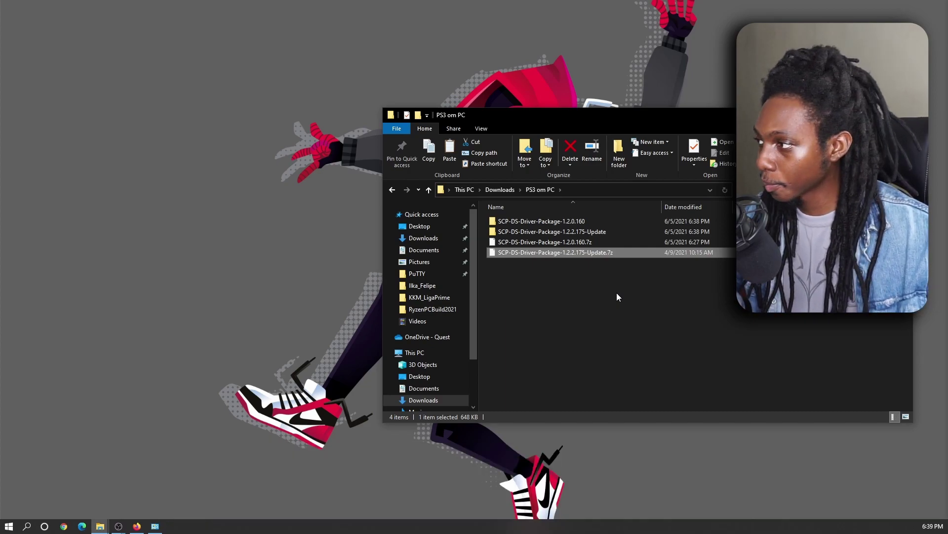
# Step: Browse the 1.2.0.160 package's ScpServer folder, checking its bin and Source subfolders
pyautogui.doubleClick(532, 222)
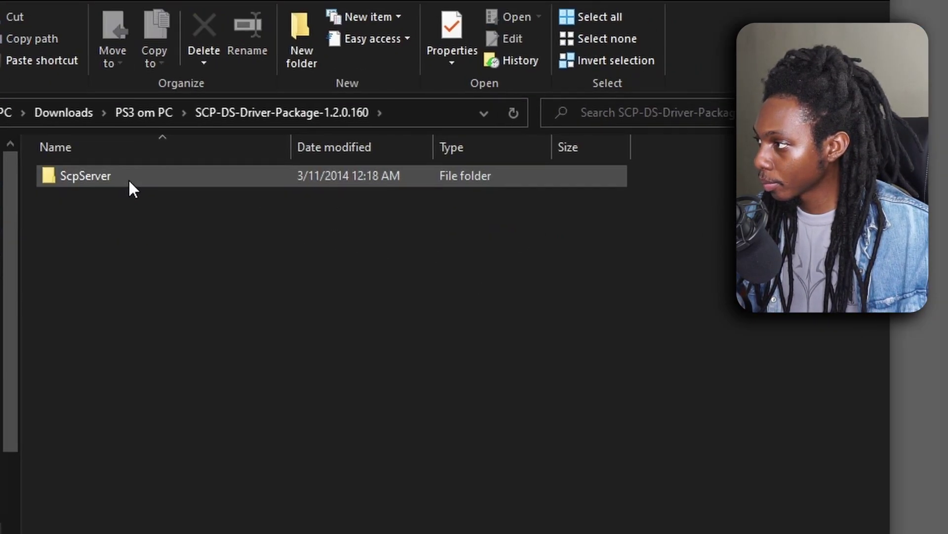
pyautogui.doubleClick(130, 181)
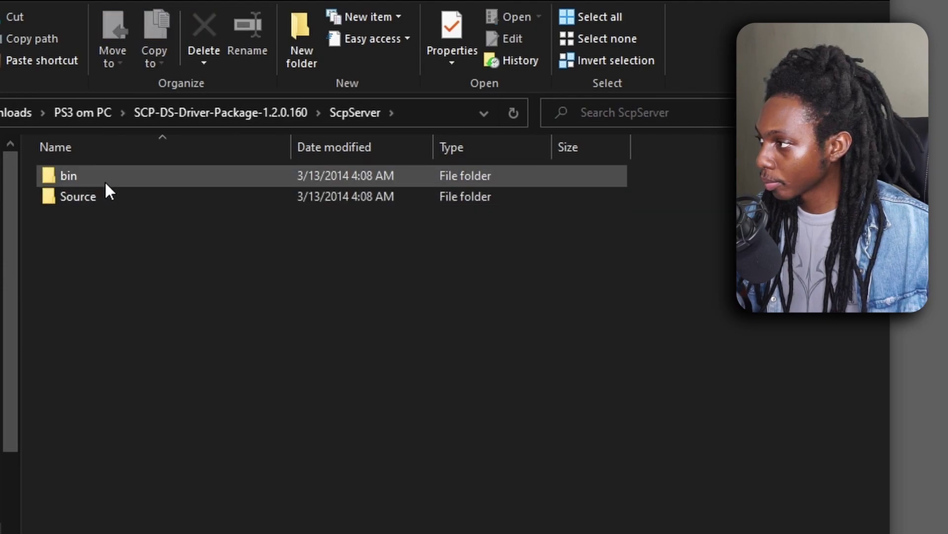
pyautogui.doubleClick(105, 179)
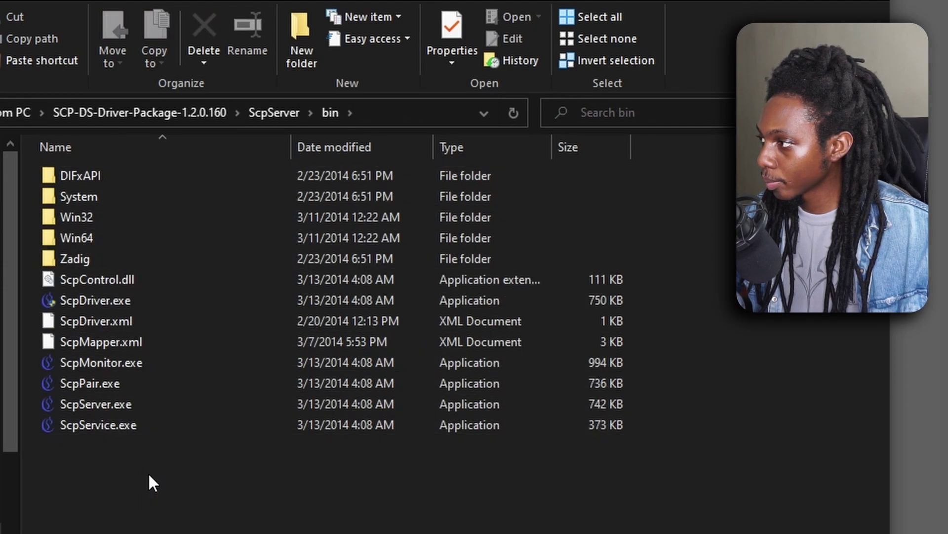
pyautogui.hotkey('alt', 'Left')
pyautogui.doubleClick(139, 201)
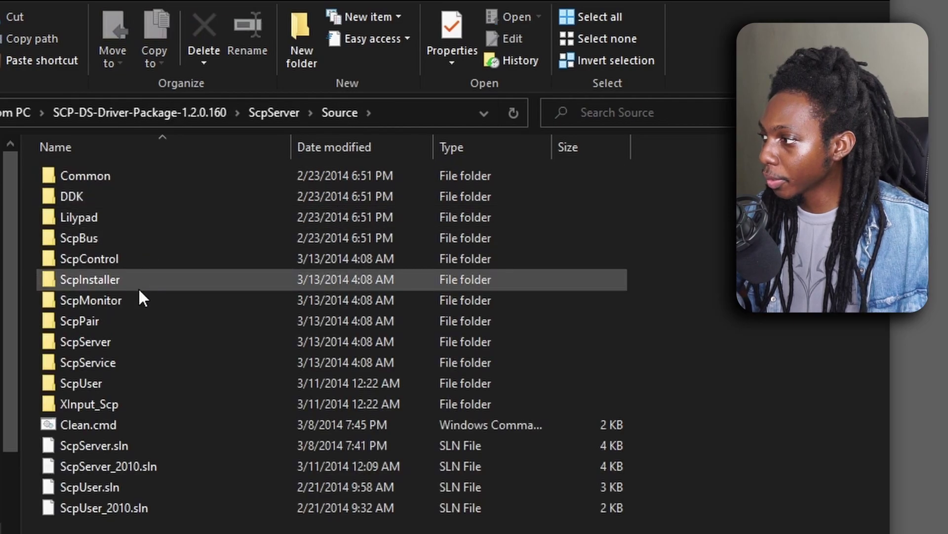
pyautogui.hotkey('alt', 'Left')
pyautogui.hotkey('alt', 'Left')
pyautogui.hotkey('alt', 'Left')
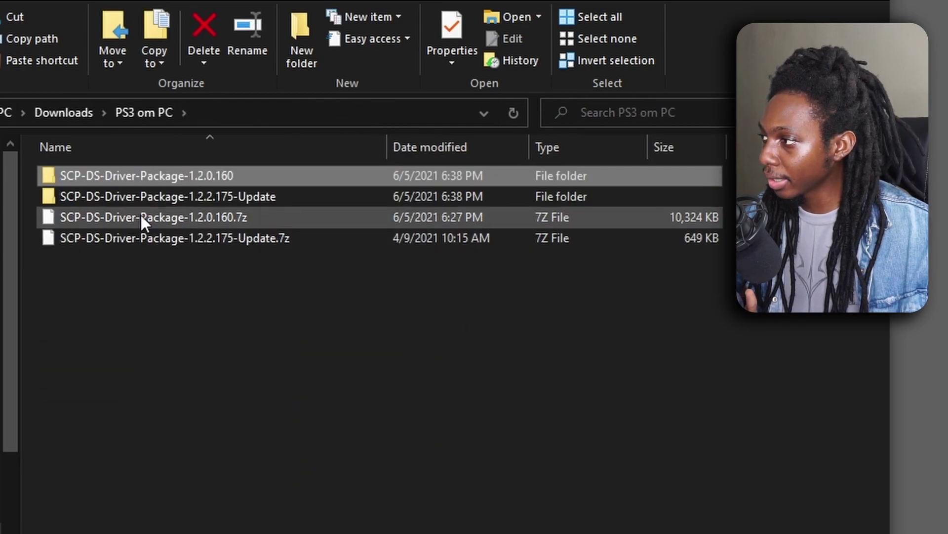
# Step: Open the 1.2.2.175 update's ScpServer, then go back to the 1.2.0.160 ScpServer and select bin
pyautogui.doubleClick(200, 197)
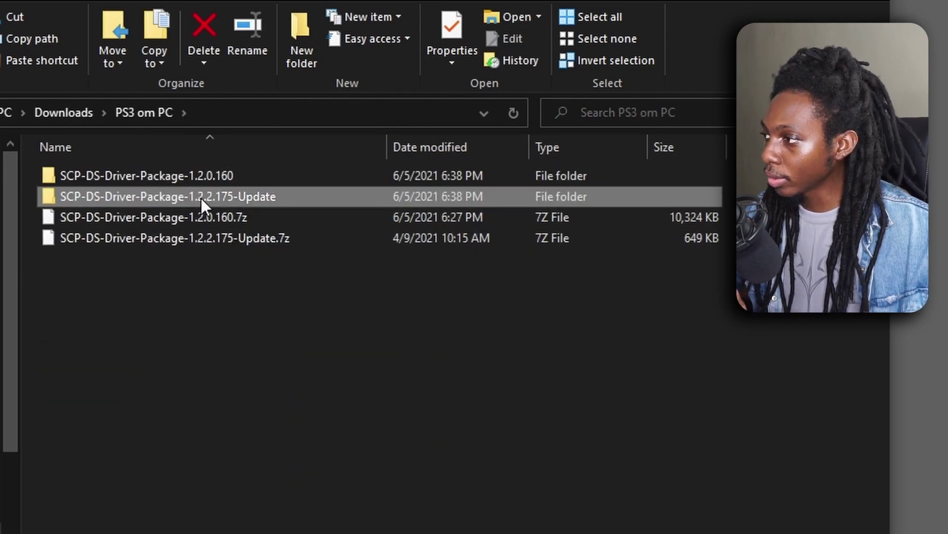
pyautogui.doubleClick(101, 179)
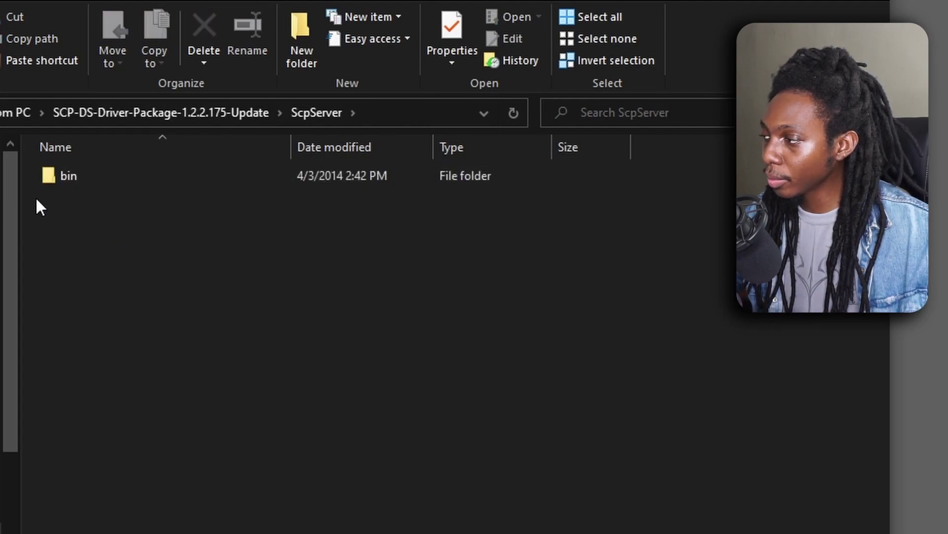
pyautogui.hotkey('alt', 'Left')
pyautogui.doubleClick(79, 178)
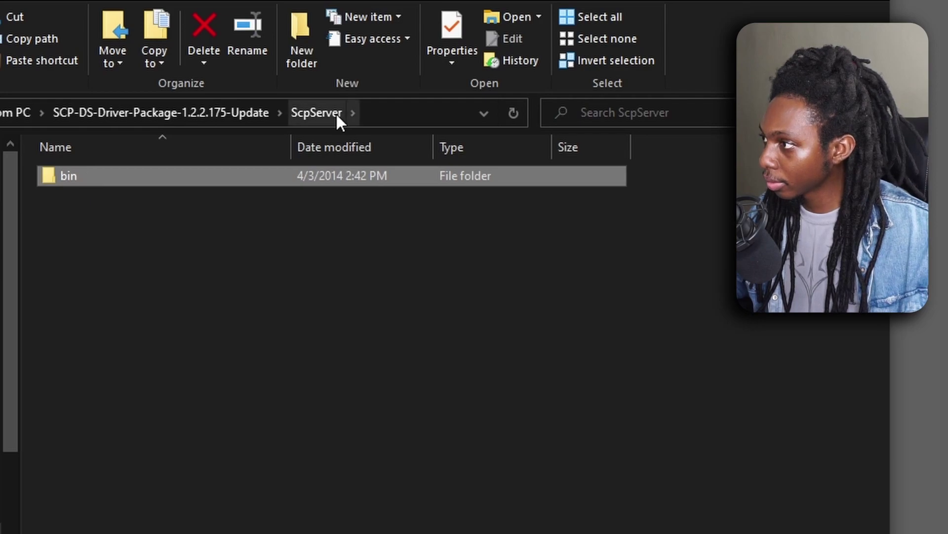
pyautogui.click(13, 113)
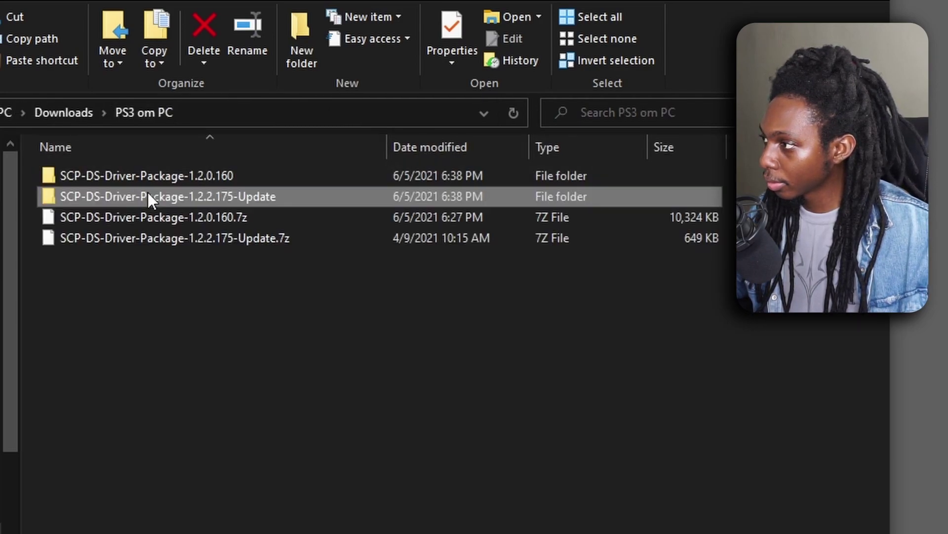
pyautogui.doubleClick(144, 174)
pyautogui.doubleClick(123, 179)
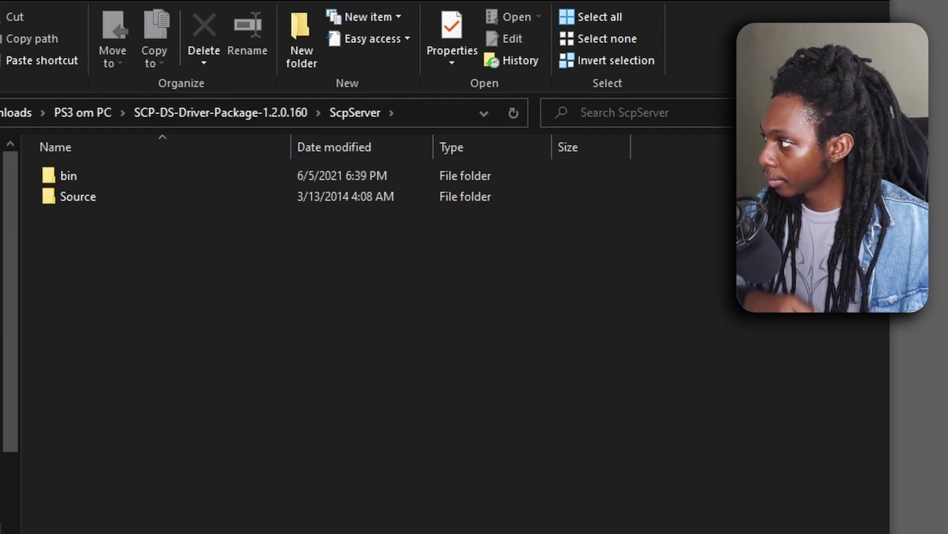
pyautogui.click(69, 175)
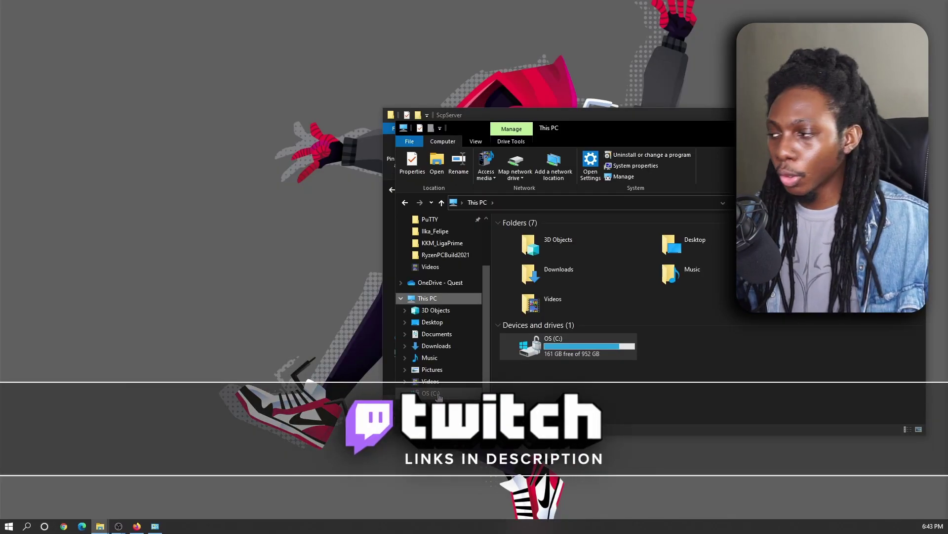
# Step: Make a new folder named 'Scarlet.Crush Productions' under C:\Program Files on the OS (C:) drive
pyautogui.click(431, 393)
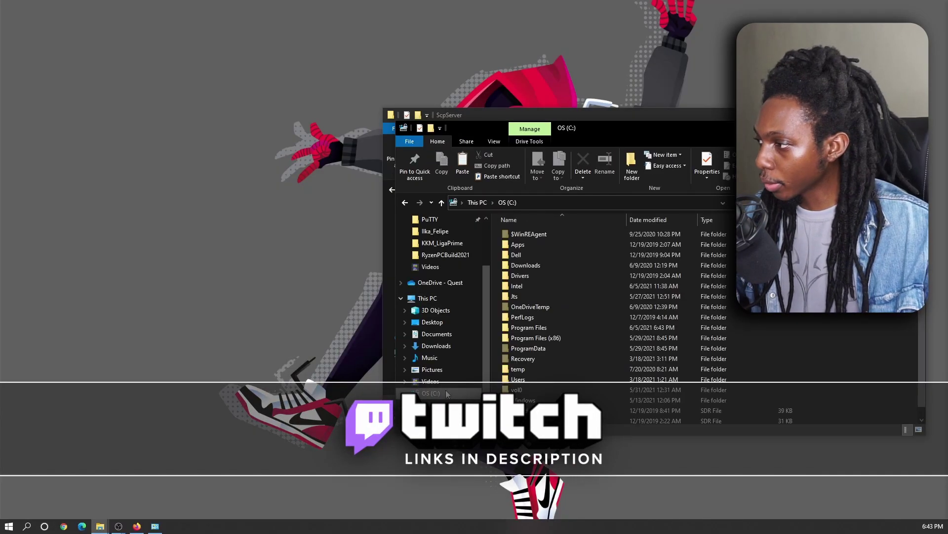
pyautogui.doubleClick(534, 330)
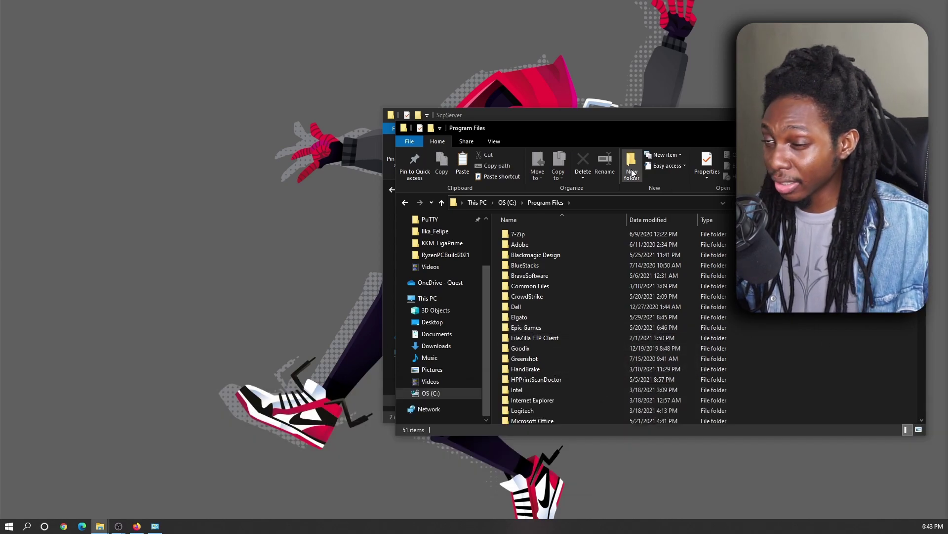
pyautogui.rightClick(820, 342)
pyautogui.moveTo(760, 452)
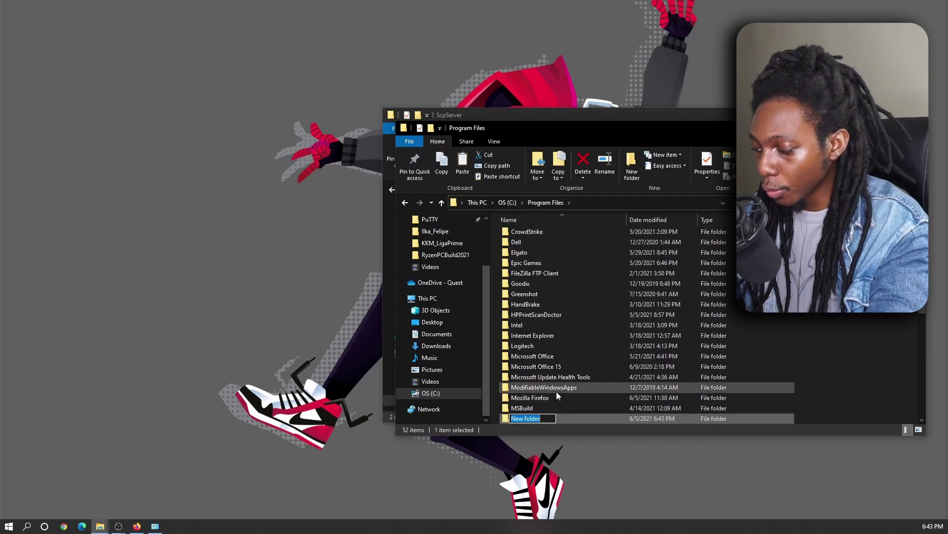
pyautogui.write('Scar')
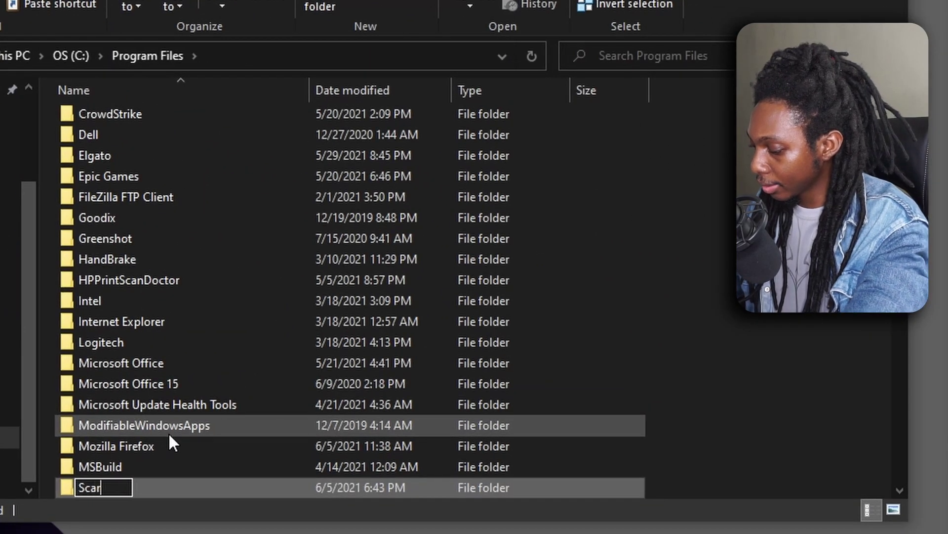
pyautogui.write('let.')
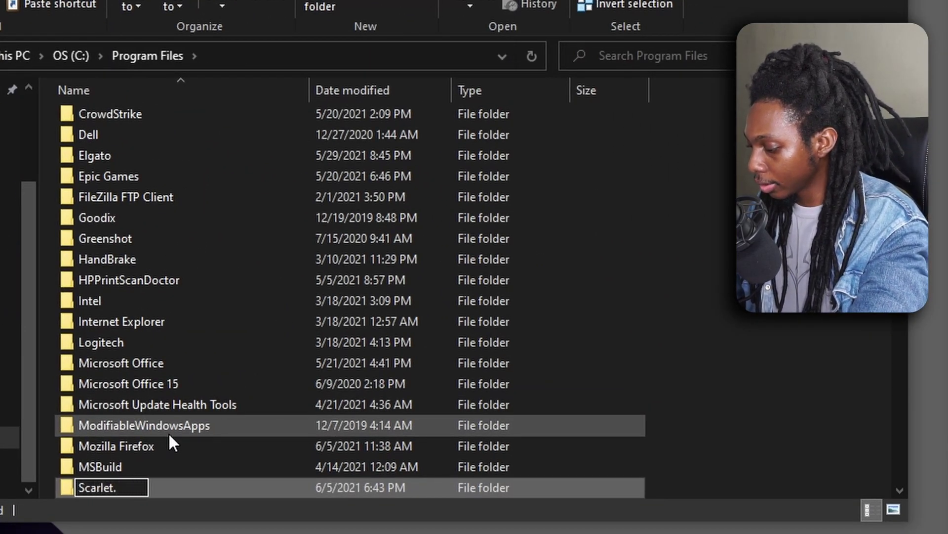
pyautogui.write('Crush')
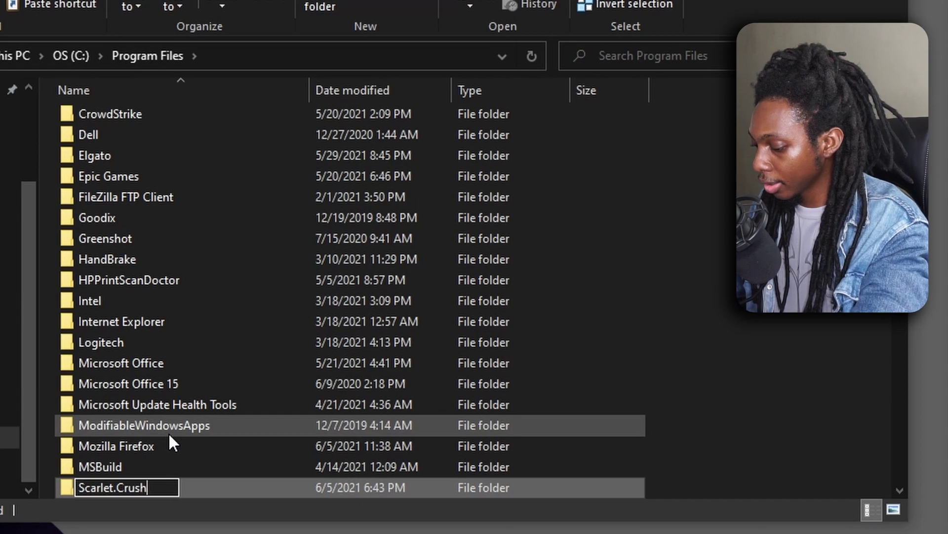
pyautogui.write(' P')
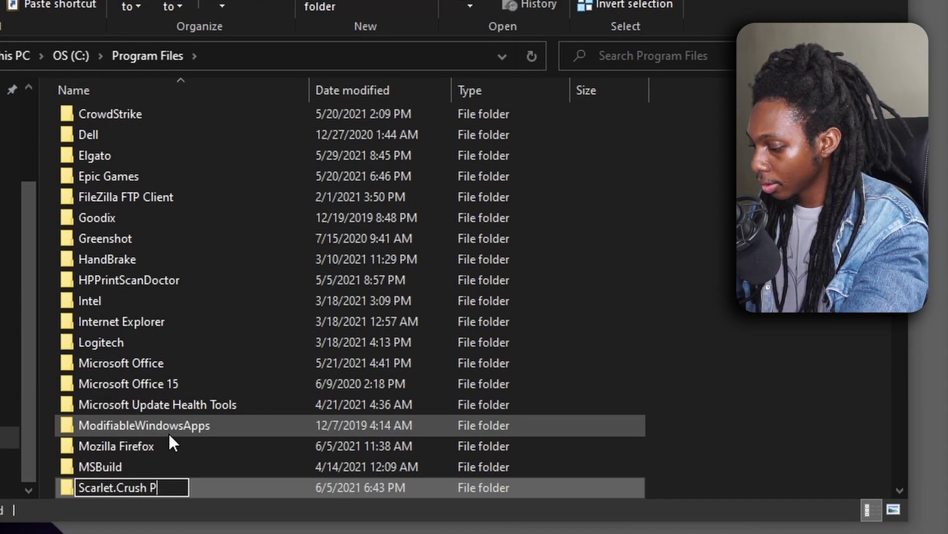
pyautogui.write('roduc')
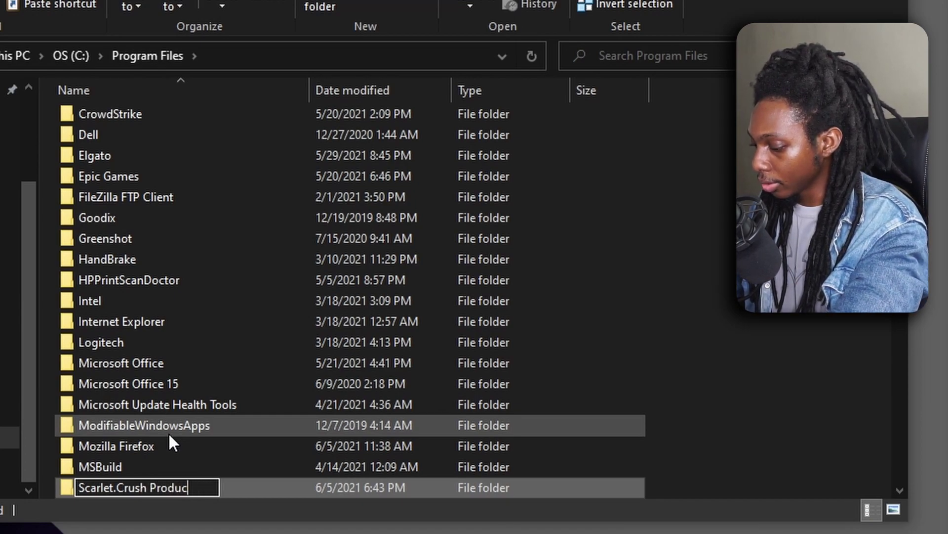
pyautogui.write('tio')
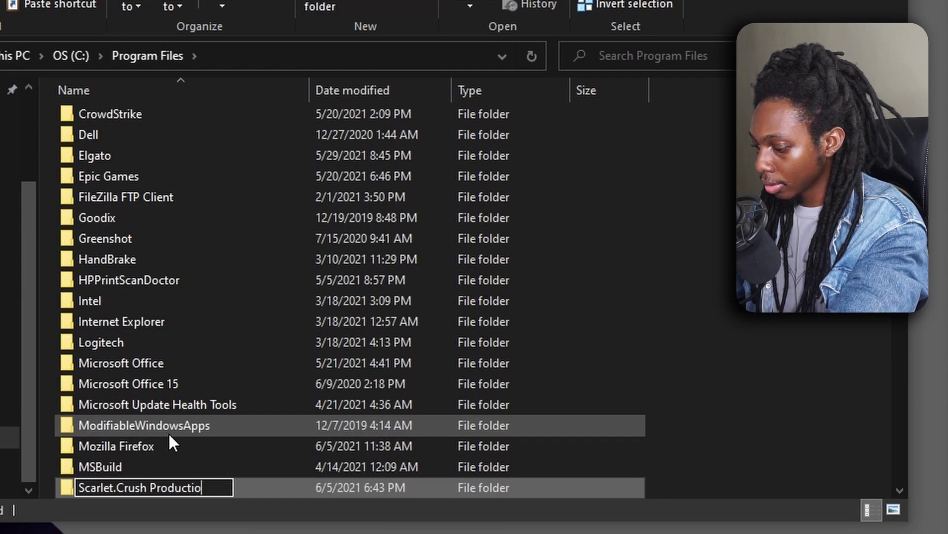
pyautogui.write('ns')
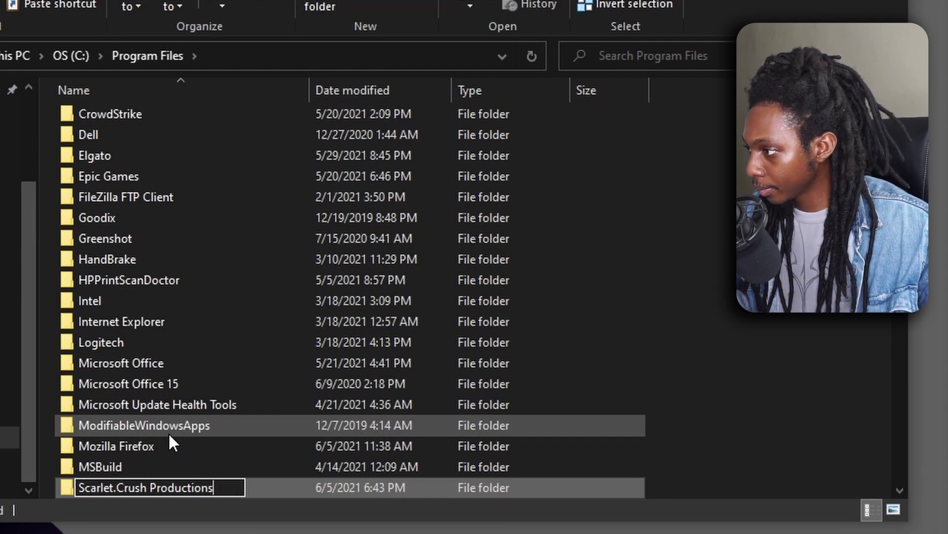
pyautogui.press('Return')
pyautogui.scroll(-5, 156, 449)
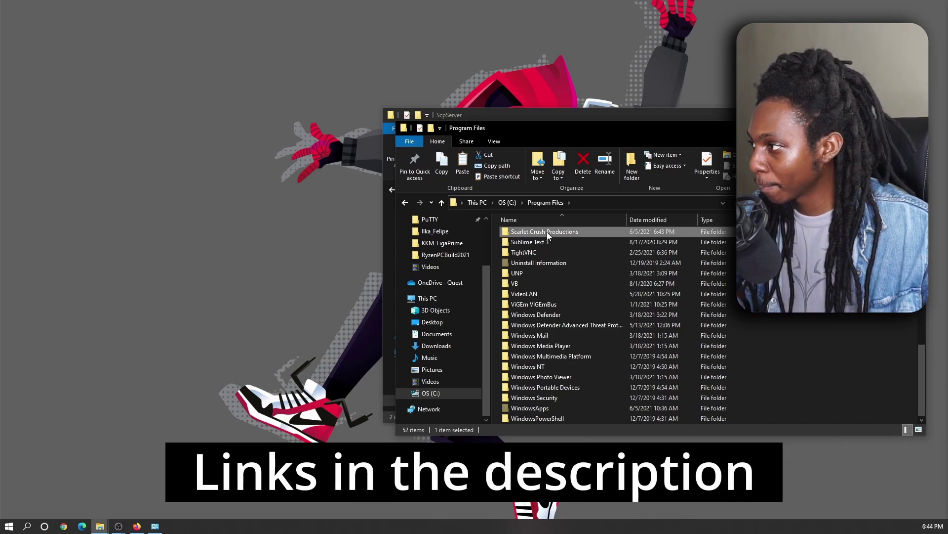
# Step: Open Scarlet.Crush Productions and return the other window to SCP-DS-Driver-Package-1.2.0.160
pyautogui.doubleClick(547, 232)
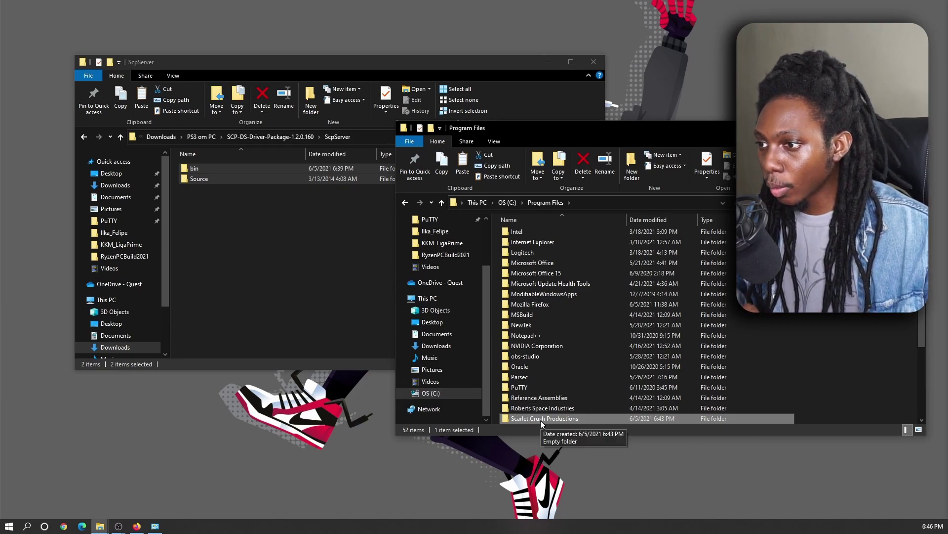
pyautogui.doubleClick(541, 420)
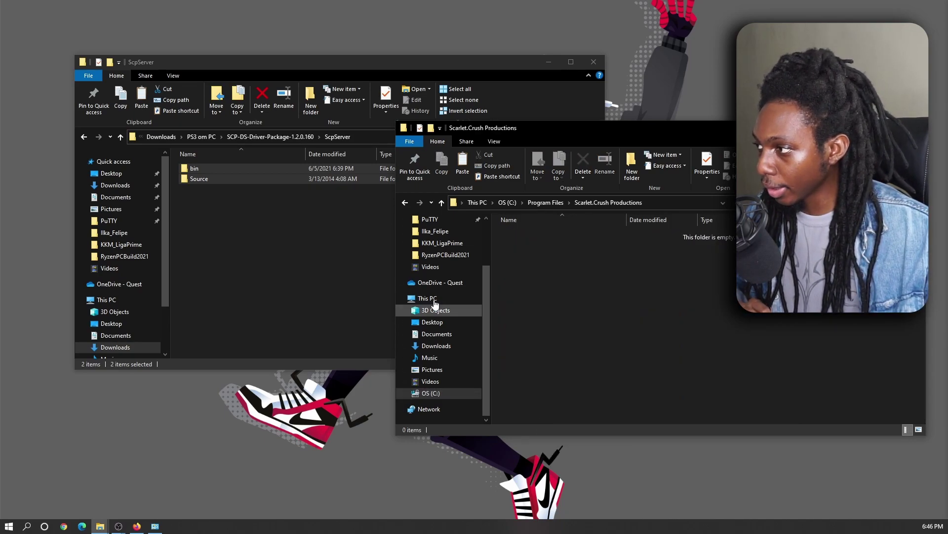
pyautogui.moveTo(286, 221); pyautogui.dragTo(190, 169)
pyautogui.click(296, 137)
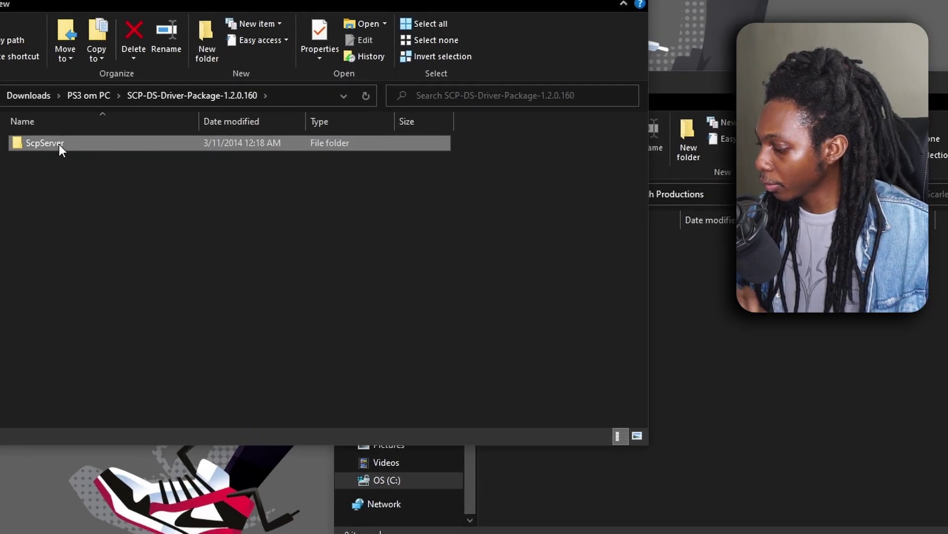
# Step: Copy ScpServer into Scarlet.Crush Productions, granting admin permission, and open the copied folder
pyautogui.moveTo(58, 144); pyautogui.dragTo(712, 315)
pyautogui.press('ctrl')
pyautogui.click(393, 186)
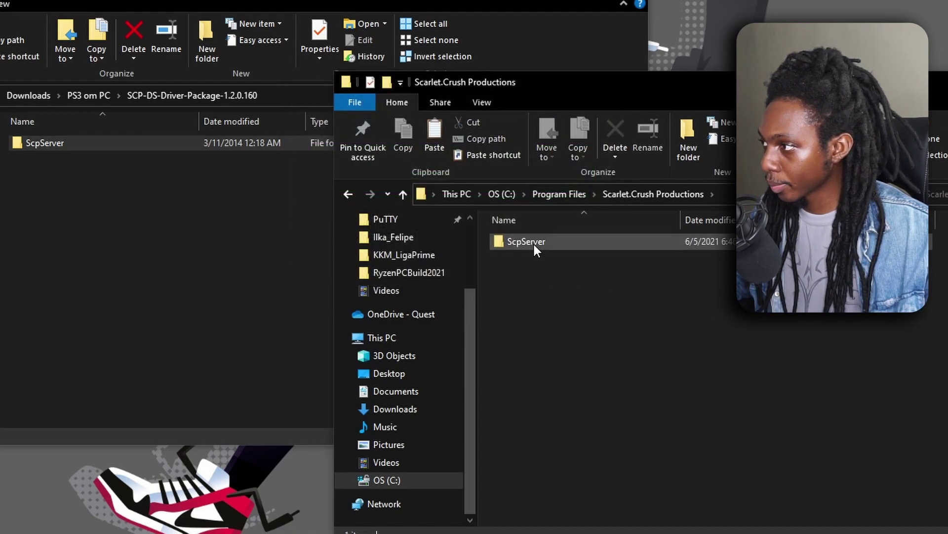
pyautogui.doubleClick(524, 241)
# Step: Open the copied bin folder and run ScpDriver.exe as administrator
pyautogui.doubleClick(538, 241)
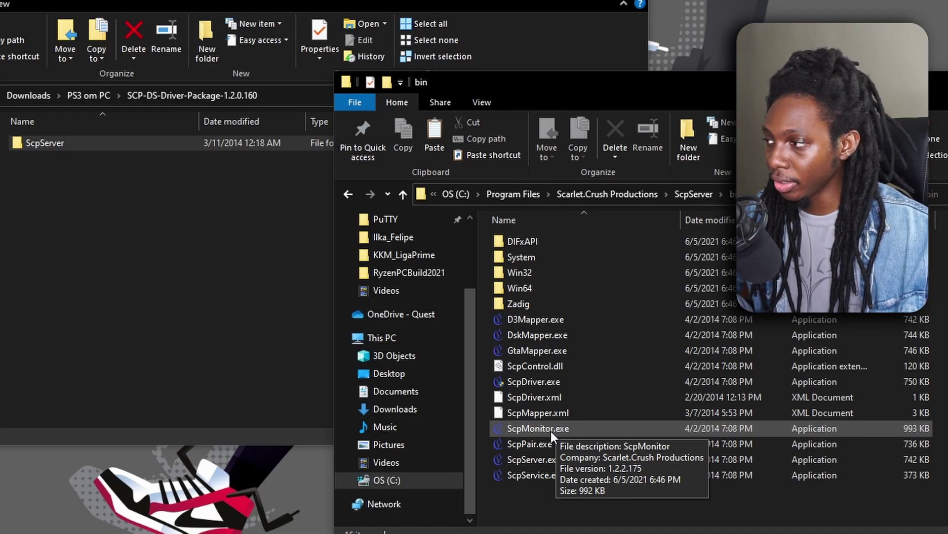
pyautogui.rightClick(537, 385)
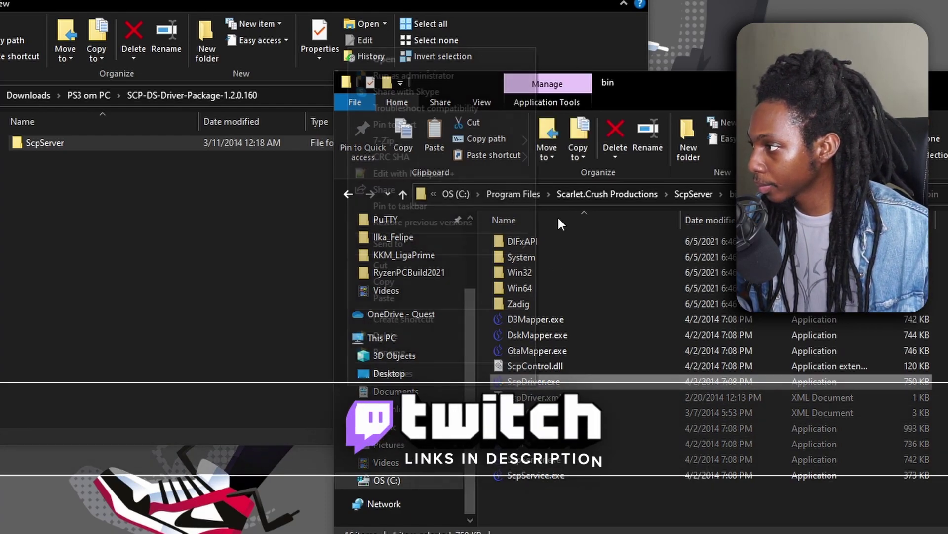
pyautogui.click(468, 77)
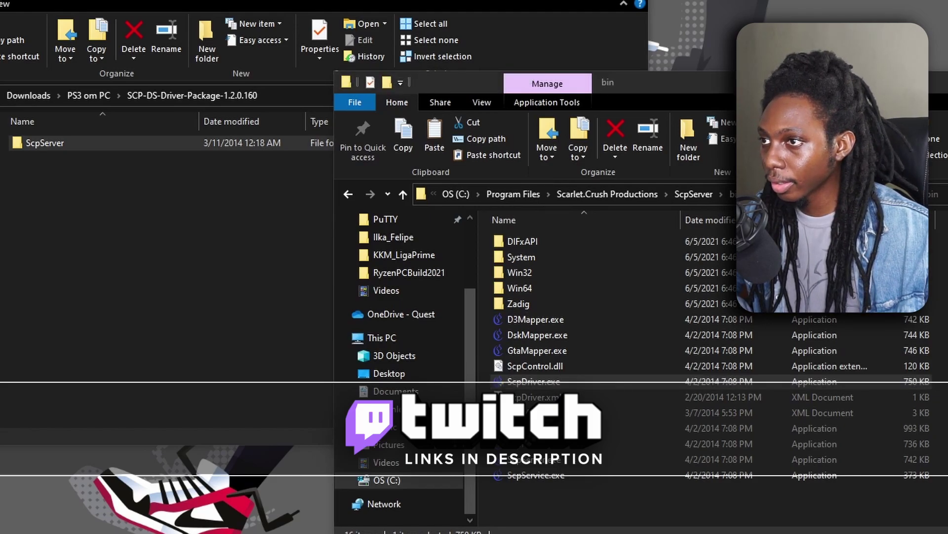
# Step: Install the SCP drivers with Bluetooth Driver unticked, then highlight the log's Install Summary
pyautogui.moveTo(734, 163); pyautogui.dragTo(415, 167)
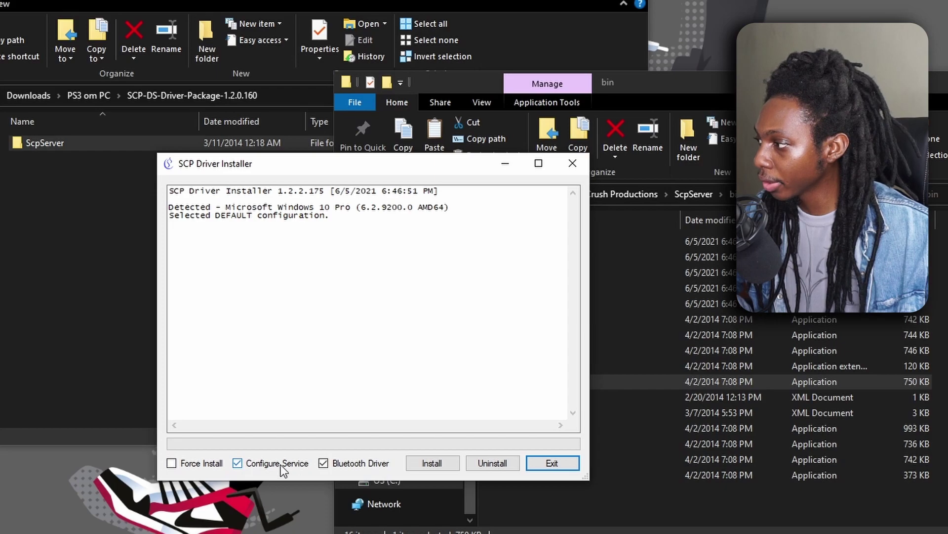
pyautogui.click(324, 462)
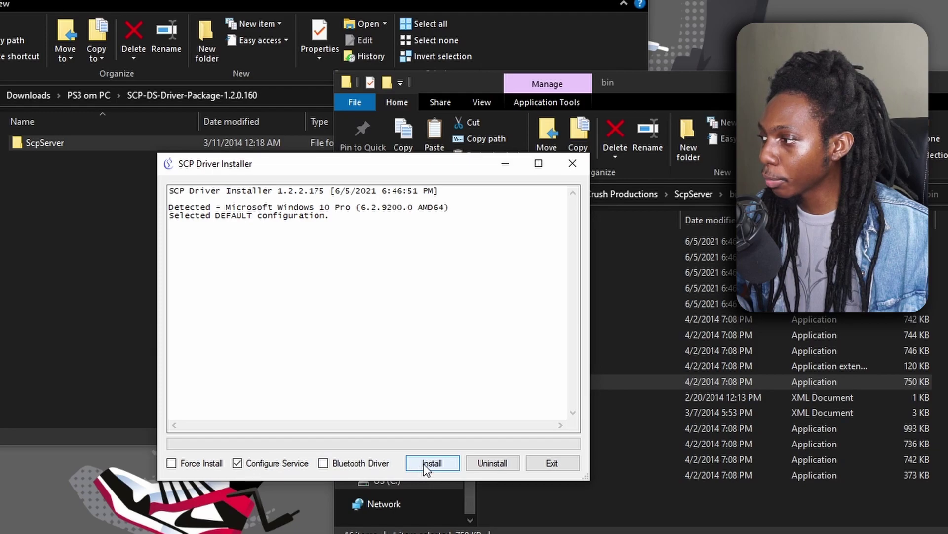
pyautogui.click(440, 464)
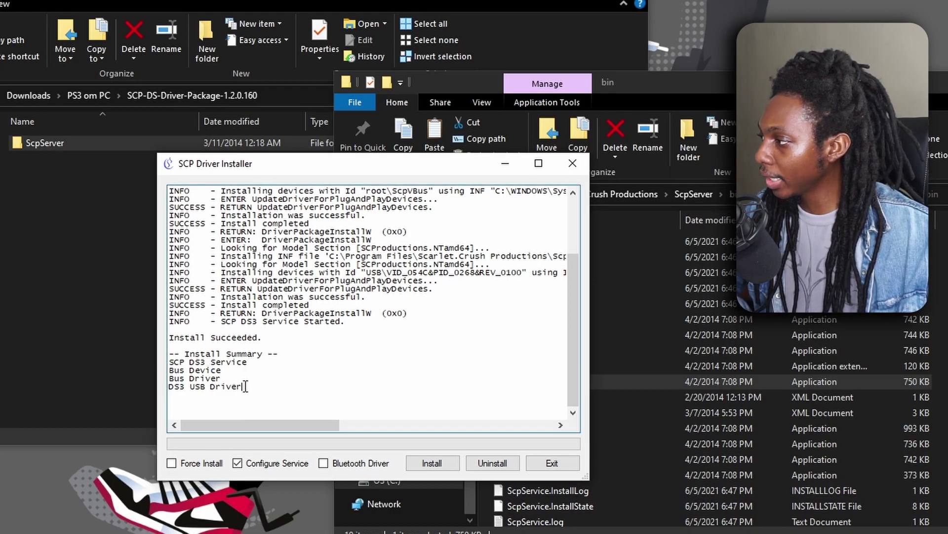
pyautogui.moveTo(243, 388); pyautogui.dragTo(177, 342)
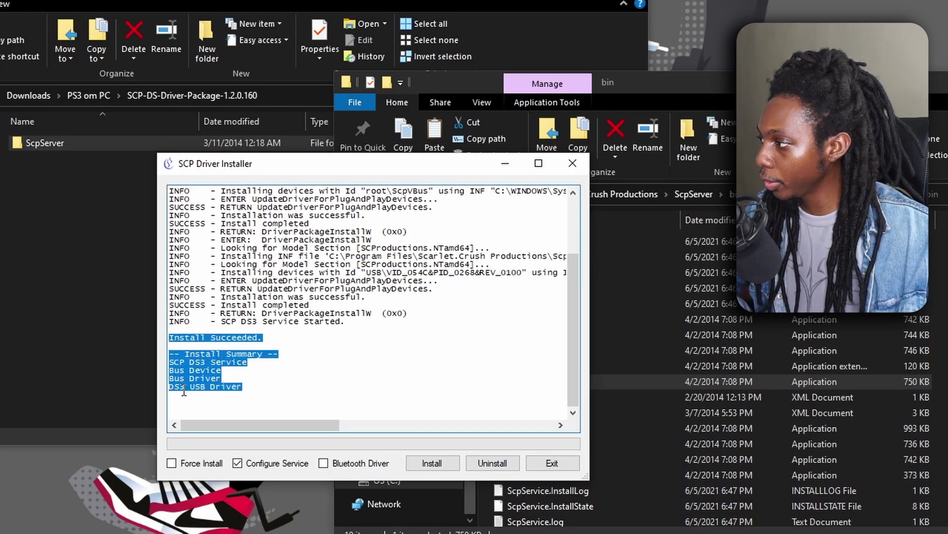
pyautogui.click(269, 374)
# Step: Highlight the DS3 Service, Bus Device and Bus Driver summary lines, then rerun ScpDriver.exe as administrator
pyautogui.moveTo(169, 361); pyautogui.dragTo(247, 363)
pyautogui.moveTo(169, 370); pyautogui.dragTo(239, 370)
pyautogui.moveTo(183, 378); pyautogui.dragTo(234, 377)
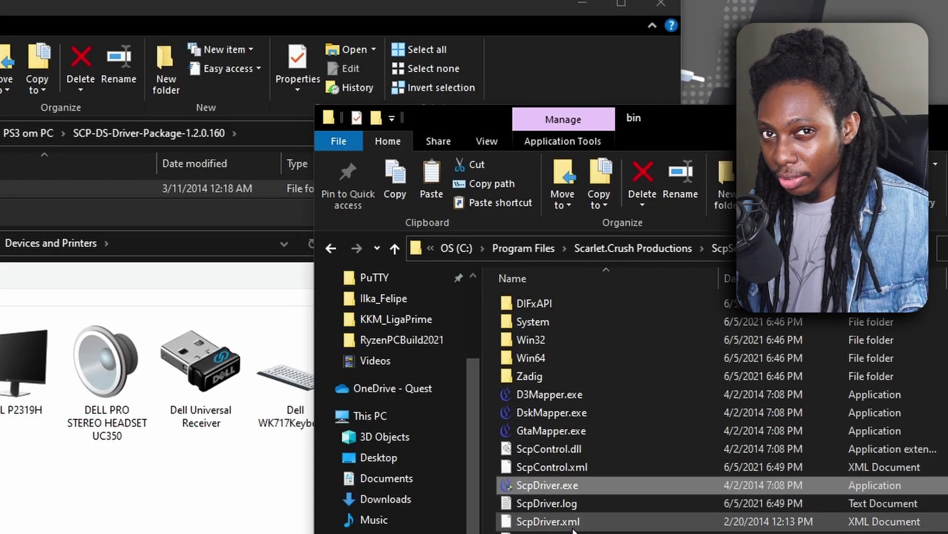
pyautogui.rightClick(543, 487)
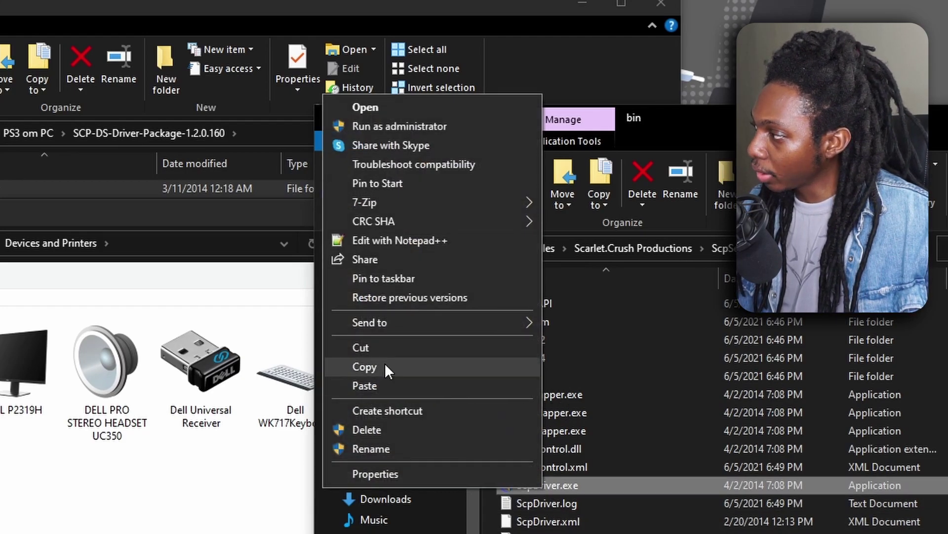
pyautogui.click(459, 127)
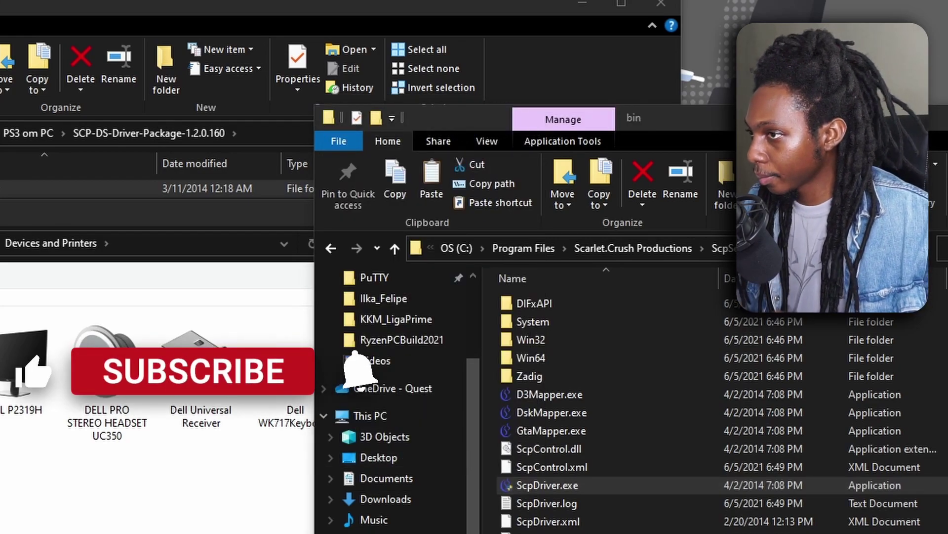
# Step: Move the installer left and highlight its log text, including build number 175
pyautogui.moveTo(941, 130); pyautogui.dragTo(281, 56)
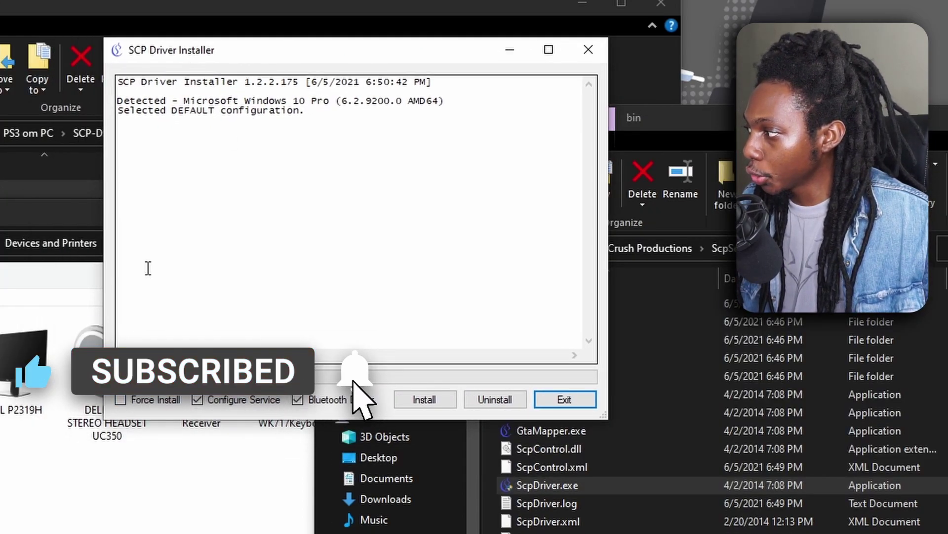
pyautogui.moveTo(379, 124); pyautogui.dragTo(161, 83)
pyautogui.moveTo(279, 82); pyautogui.dragTo(303, 81)
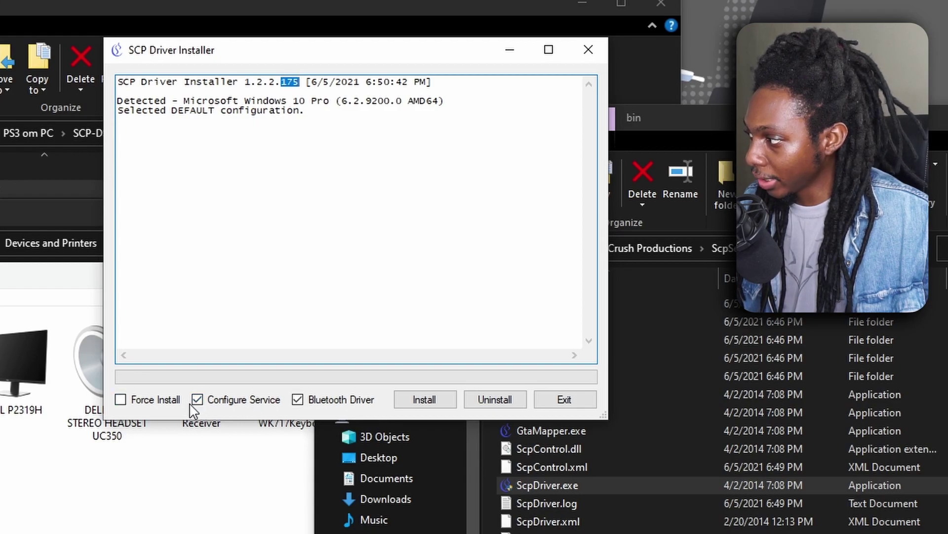
# Step: Install the drivers again with Bluetooth Driver unticked, then bring Devices and Printers forward
pyautogui.click(298, 399)
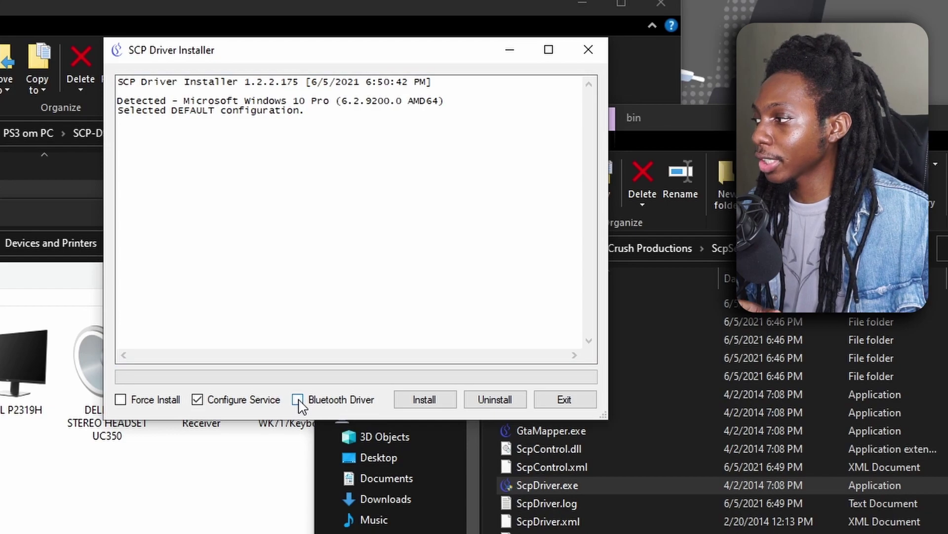
pyautogui.click(423, 404)
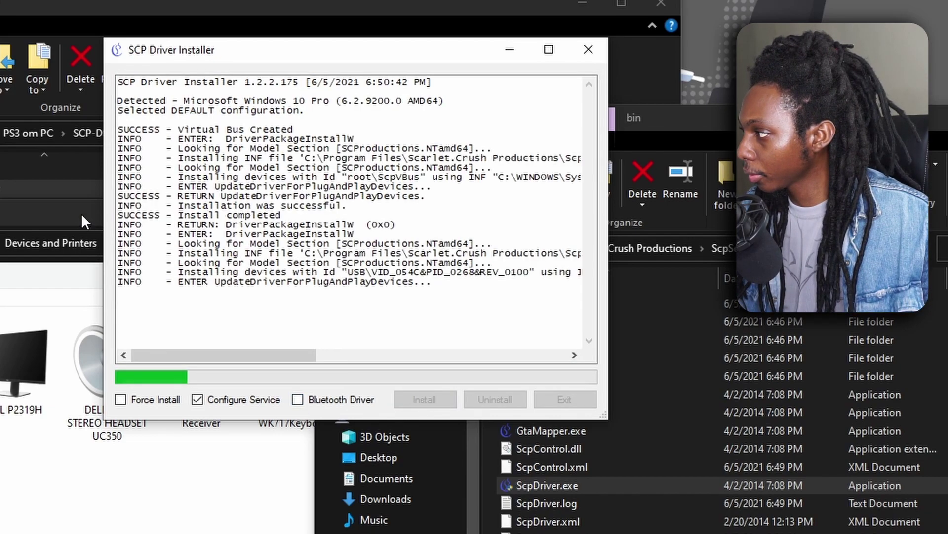
pyautogui.moveTo(335, 58); pyautogui.dragTo(478, 0)
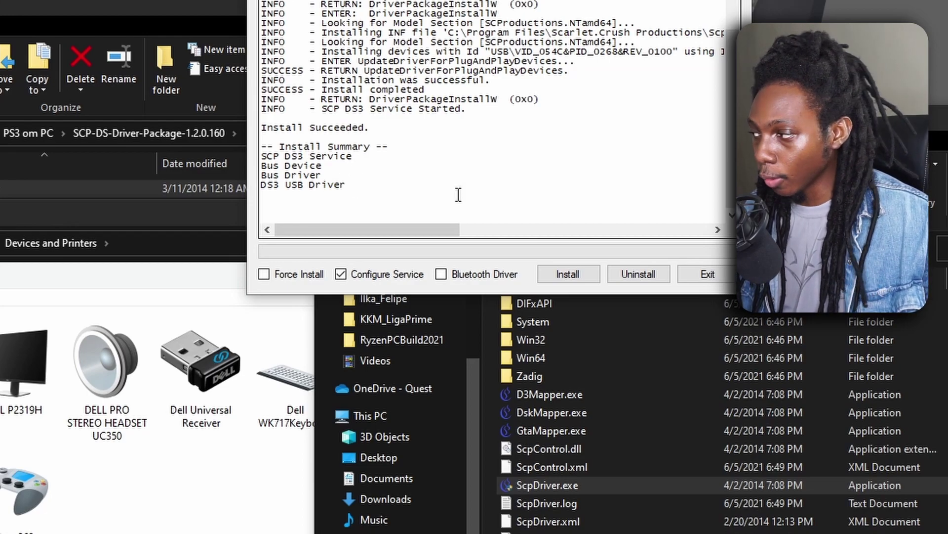
pyautogui.click(195, 219)
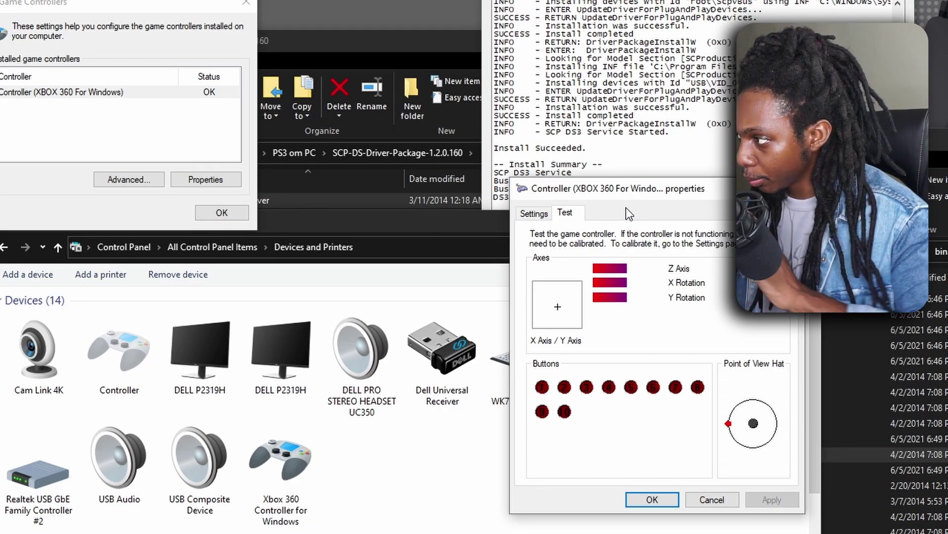
# Step: Close the open controller dialogs and open the Xbox 360 controller's test properties from Game controller settings
pyautogui.click(717, 498)
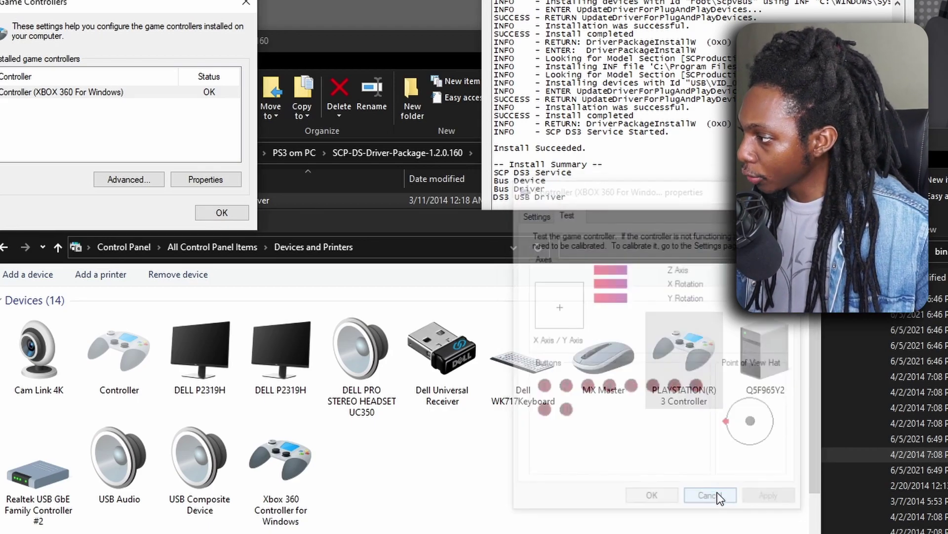
pyautogui.rightClick(304, 468)
pyautogui.click(198, 479)
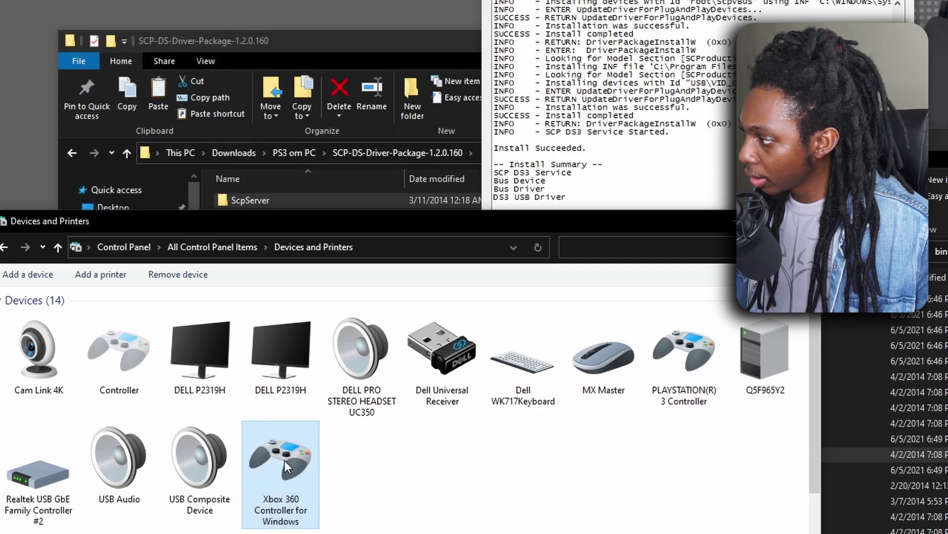
pyautogui.rightClick(286, 463)
pyautogui.click(233, 469)
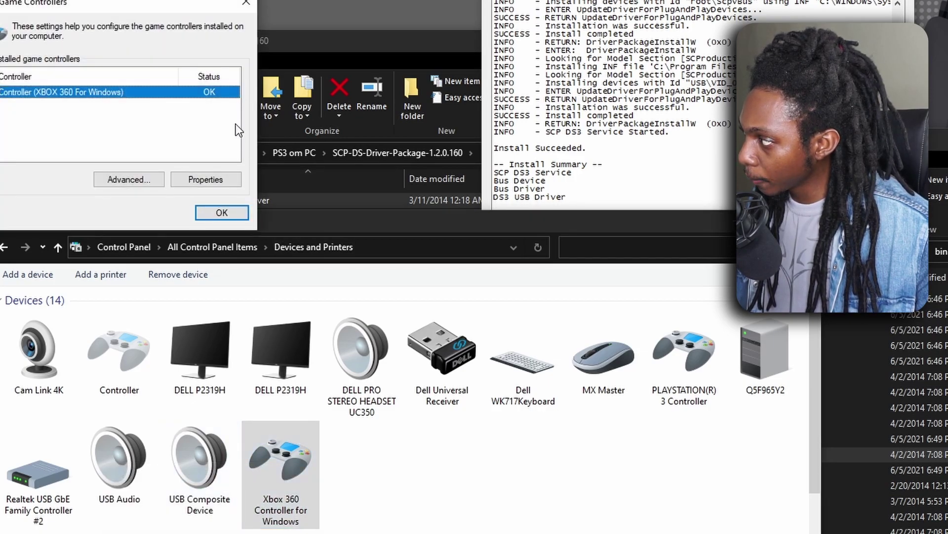
pyautogui.click(204, 180)
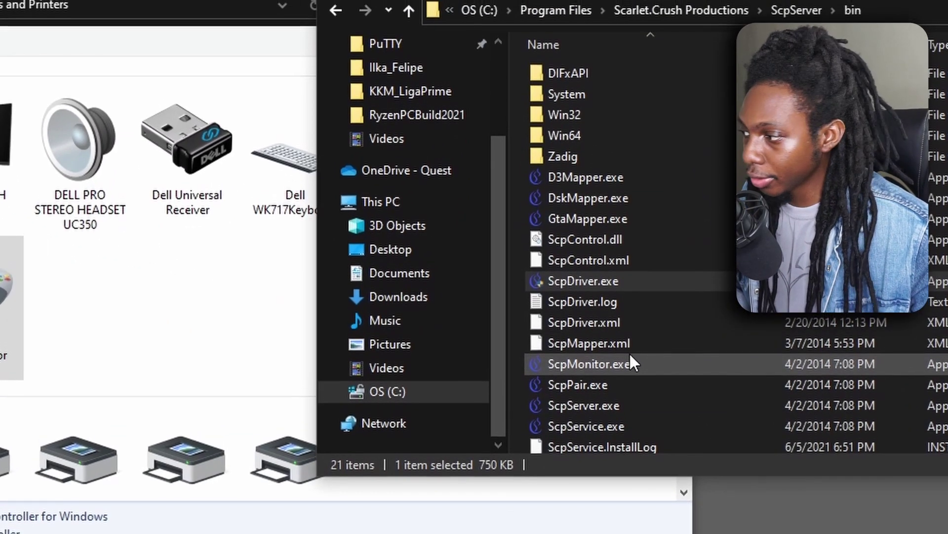
# Step: Launch ScpMonitor.exe from the bin folder and dismiss its right-click menu
pyautogui.doubleClick(593, 366)
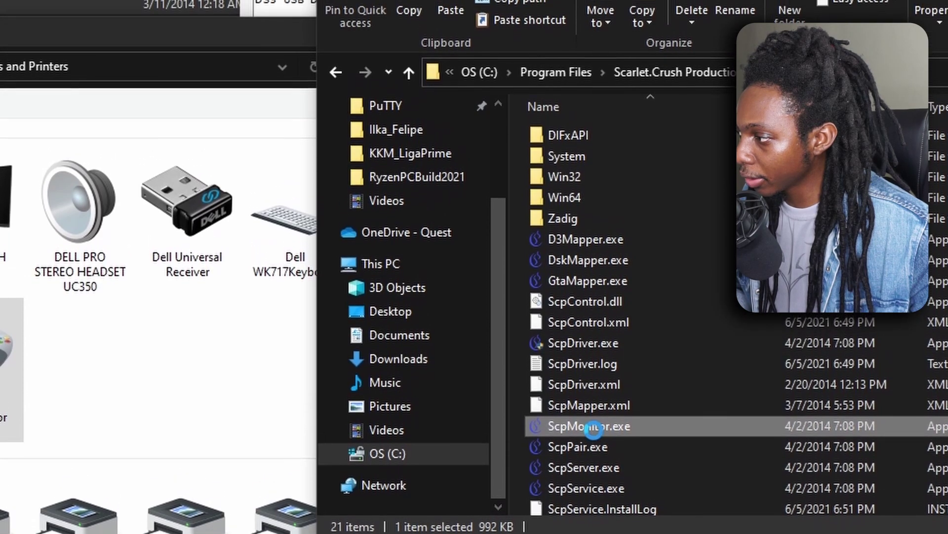
pyautogui.rightClick(593, 428)
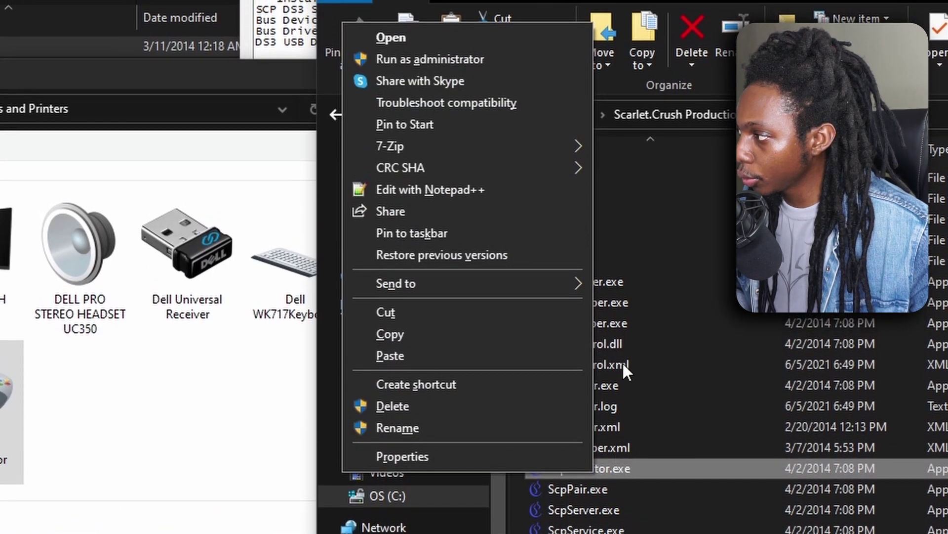
pyautogui.click(491, 124)
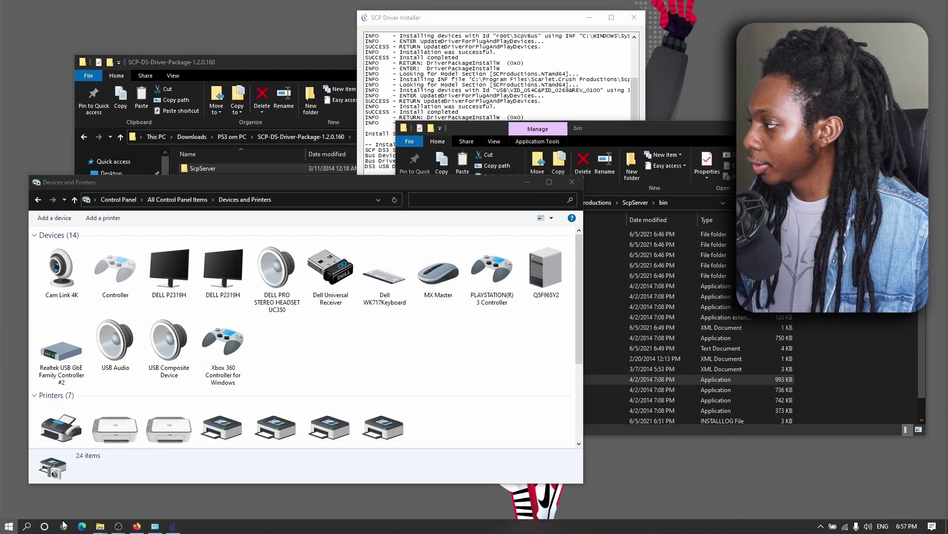
# Step: Launch ScpMonitor from the Start menu's app list
pyautogui.press('super')
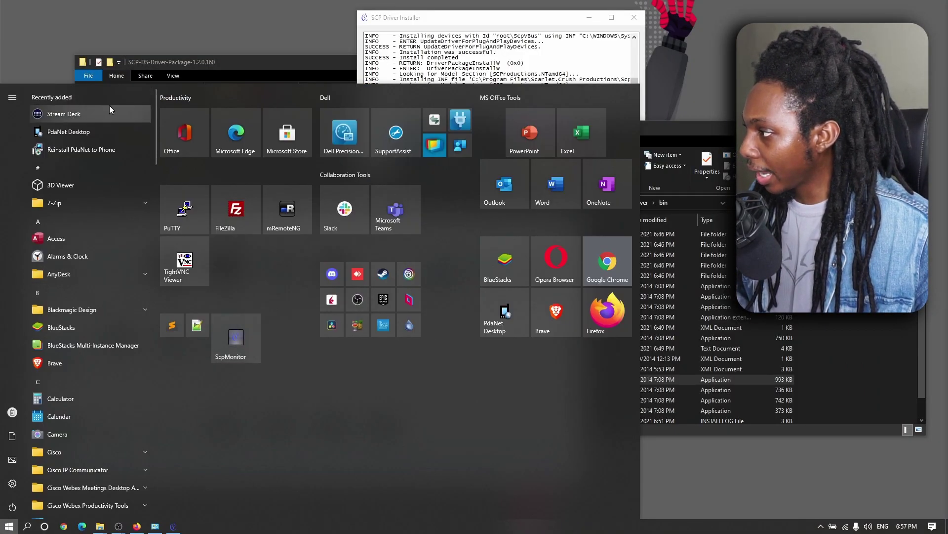
pyautogui.click(243, 333)
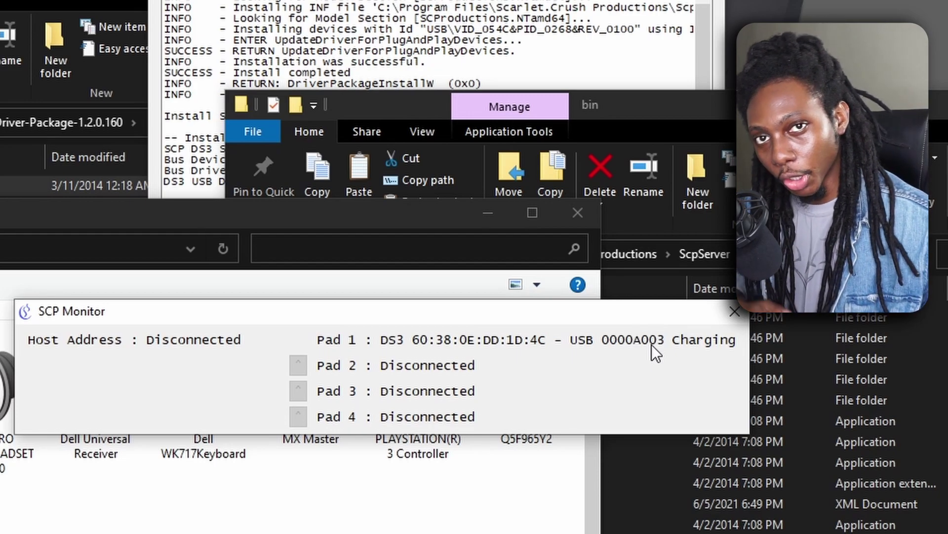
# Step: Close the SCP Monitor window to return to the ScpServer bin folder listing
pyautogui.click(735, 312)
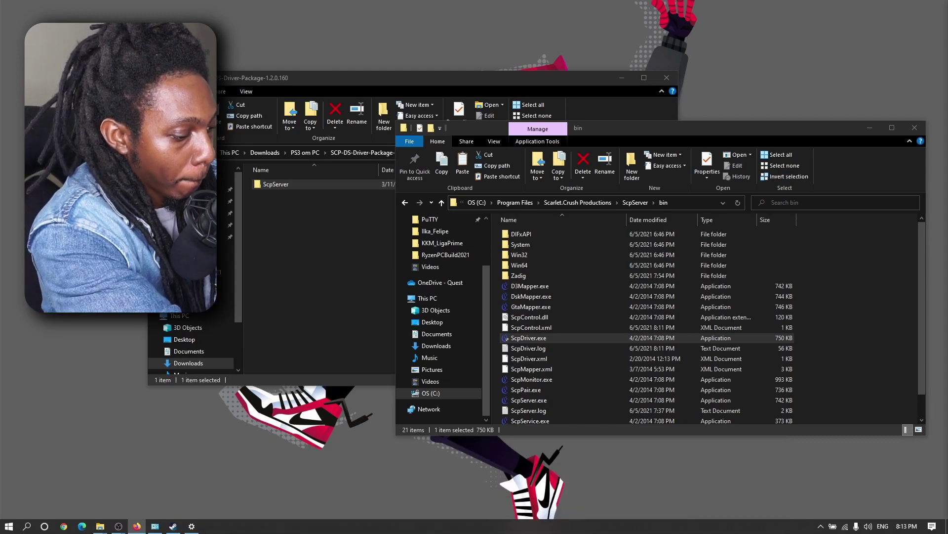
# Step: Run ScpDriver.exe as administrator, uninstall the SCP drivers, and exit the installer
pyautogui.rightClick(533, 341)
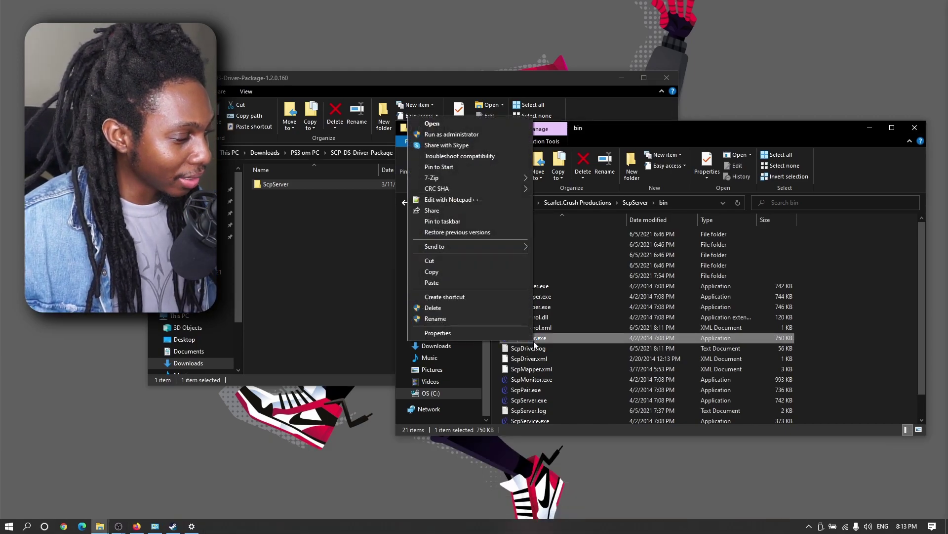
pyautogui.click(451, 134)
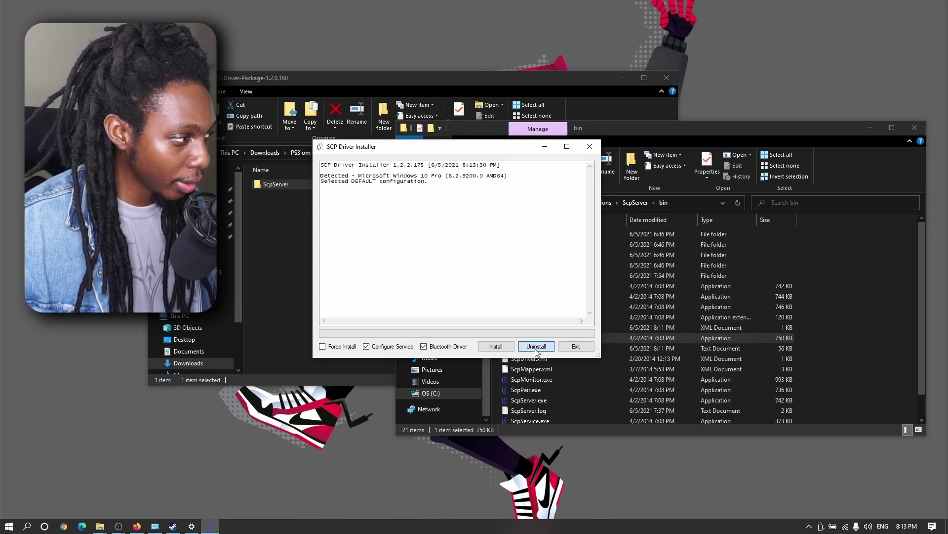
pyautogui.click(536, 345)
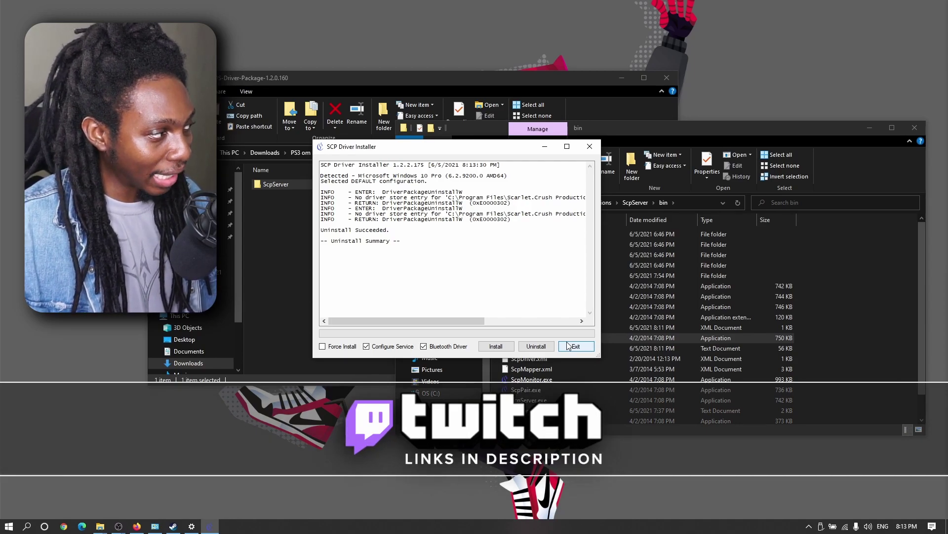
pyautogui.click(576, 347)
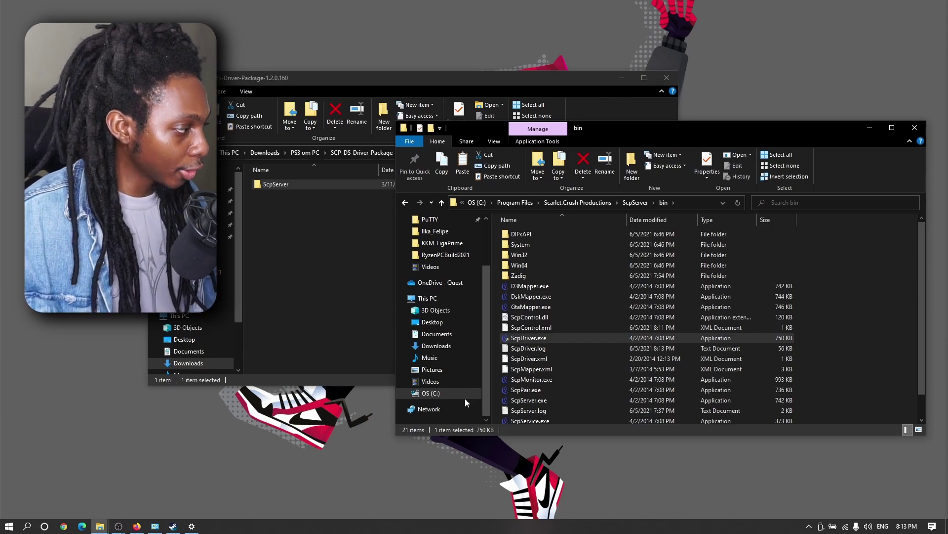
# Step: Bring Devices and Printers forward to check its 13 devices, including the PLAYSTATION(R) 3 Controller
pyautogui.click(154, 526)
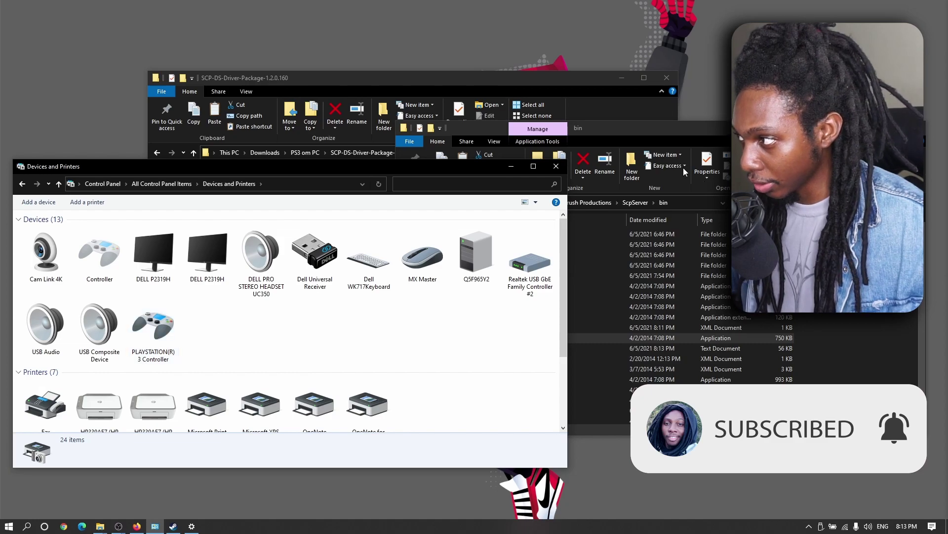
# Step: Run ScpDriver.exe as administrator and install the SCP drivers with the Bluetooth Driver ticked
pyautogui.click(591, 185)
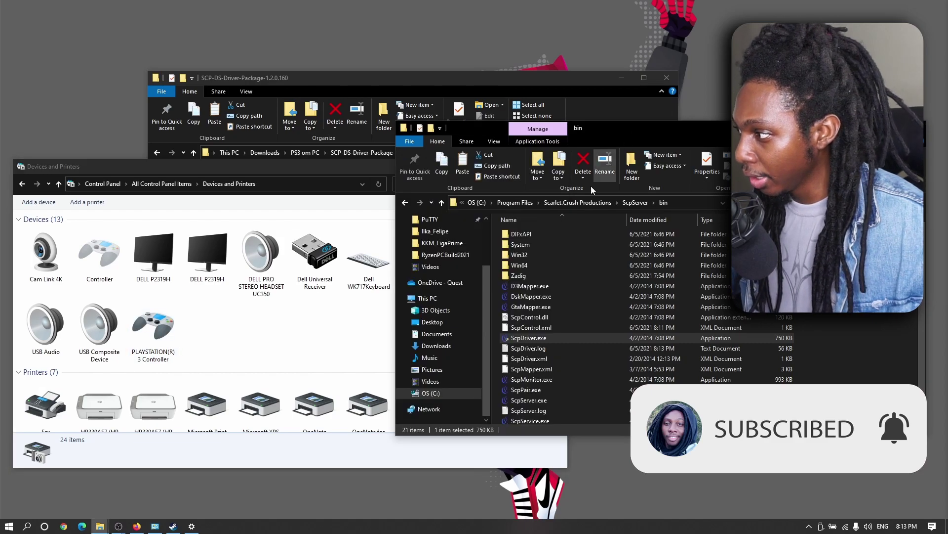
pyautogui.rightClick(532, 340)
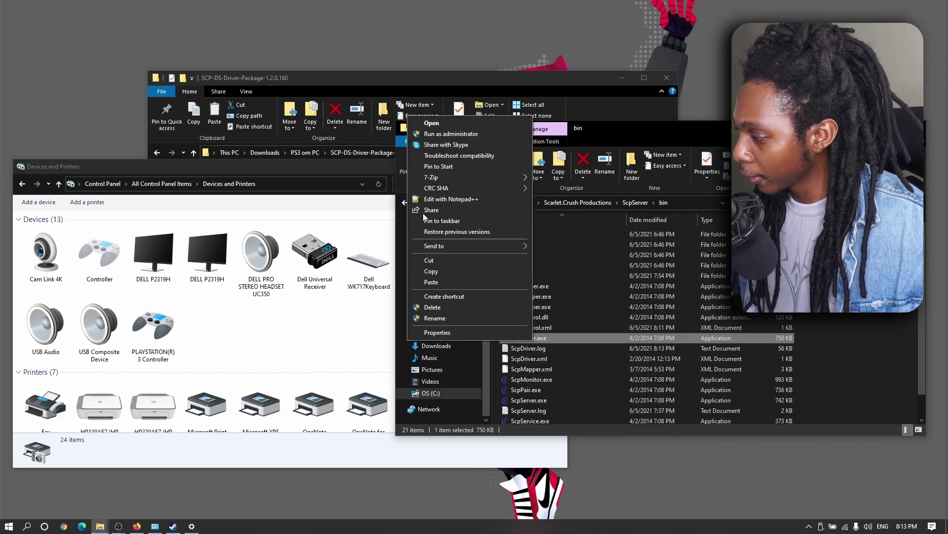
pyautogui.click(447, 134)
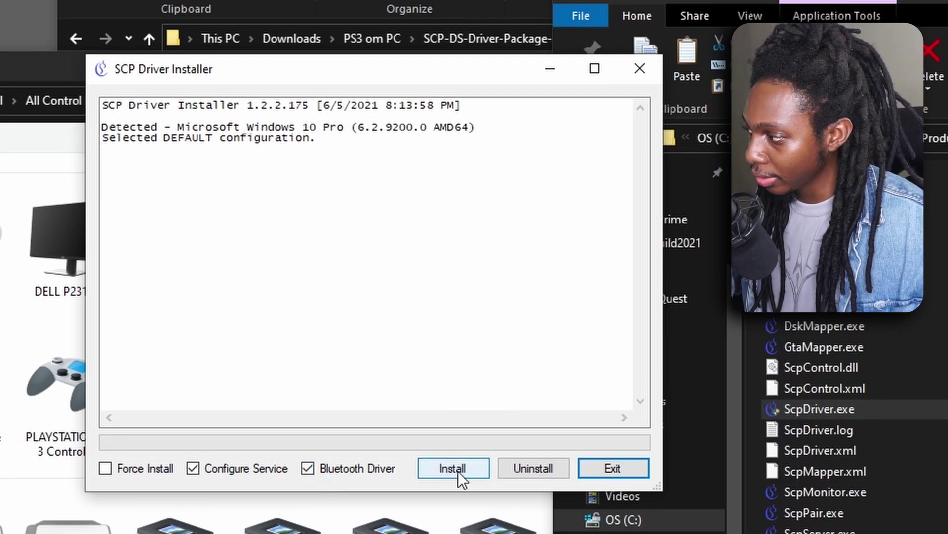
pyautogui.click(458, 470)
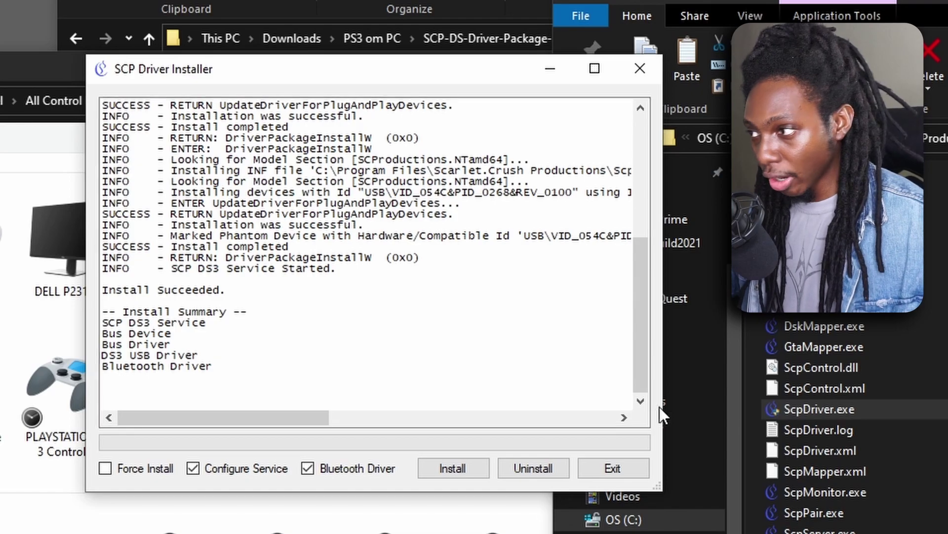
# Step: Exit the installer, run zadig.exe from the bin\Zadig folder as administrator, and check its empty device list
pyautogui.click(613, 467)
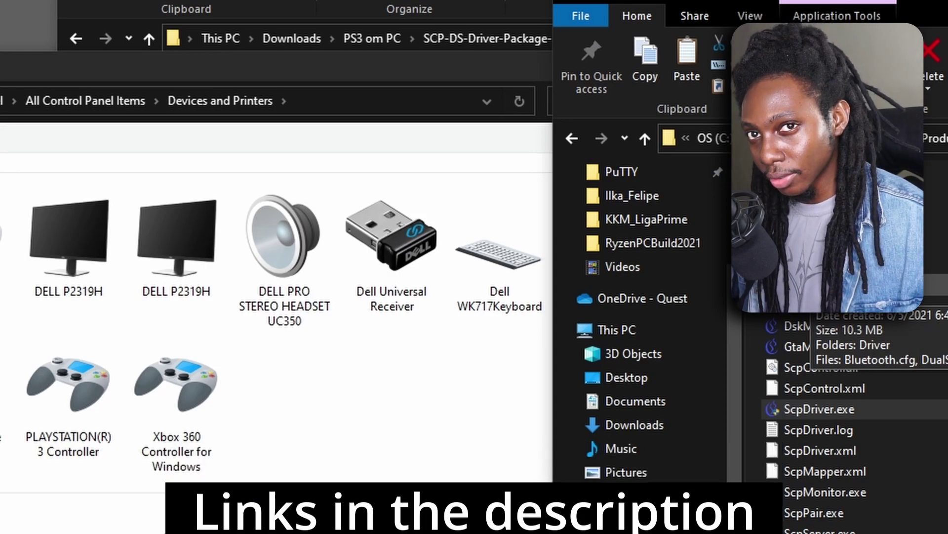
pyautogui.press('Return')
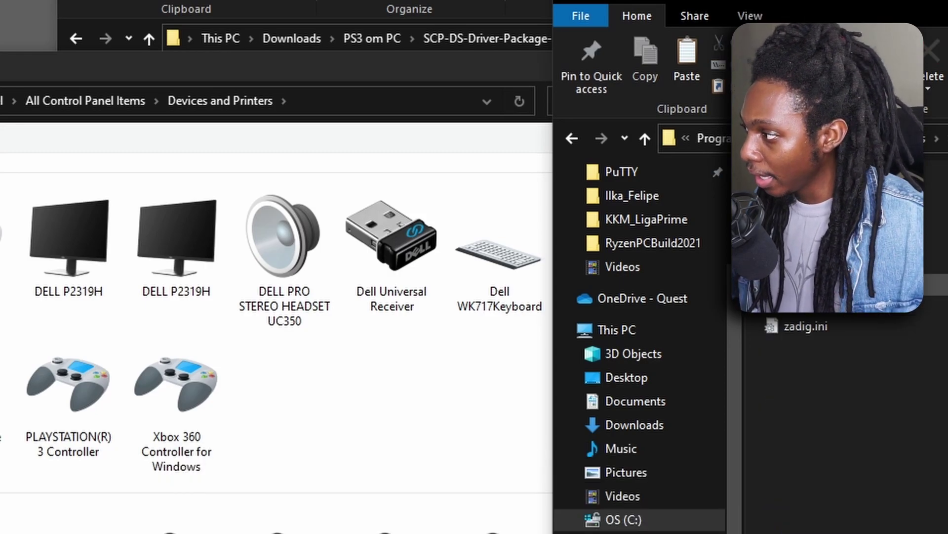
pyautogui.rightClick(821, 319)
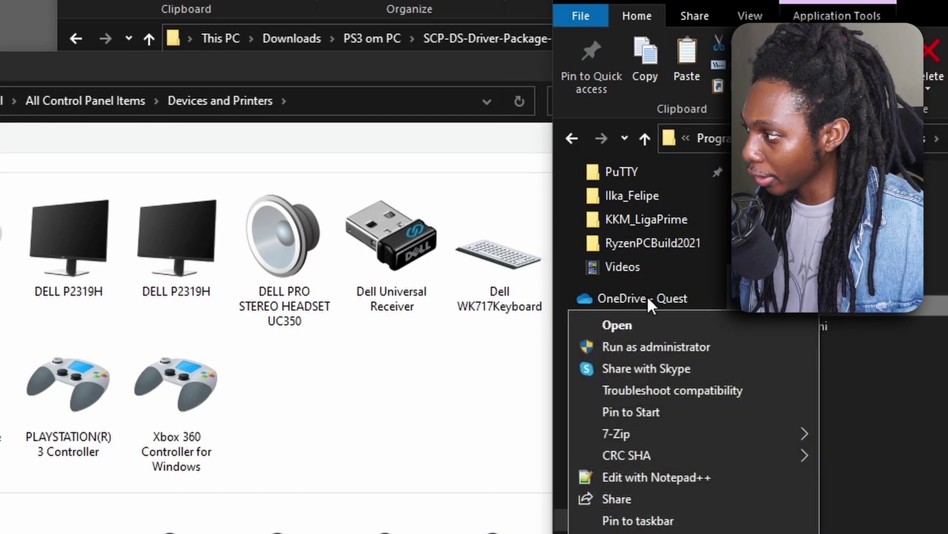
pyautogui.click(659, 348)
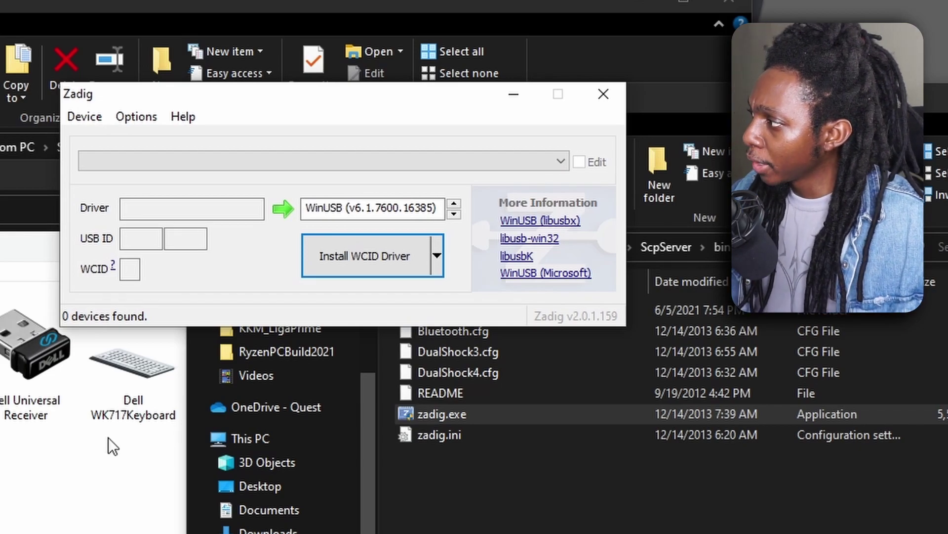
pyautogui.click(555, 167)
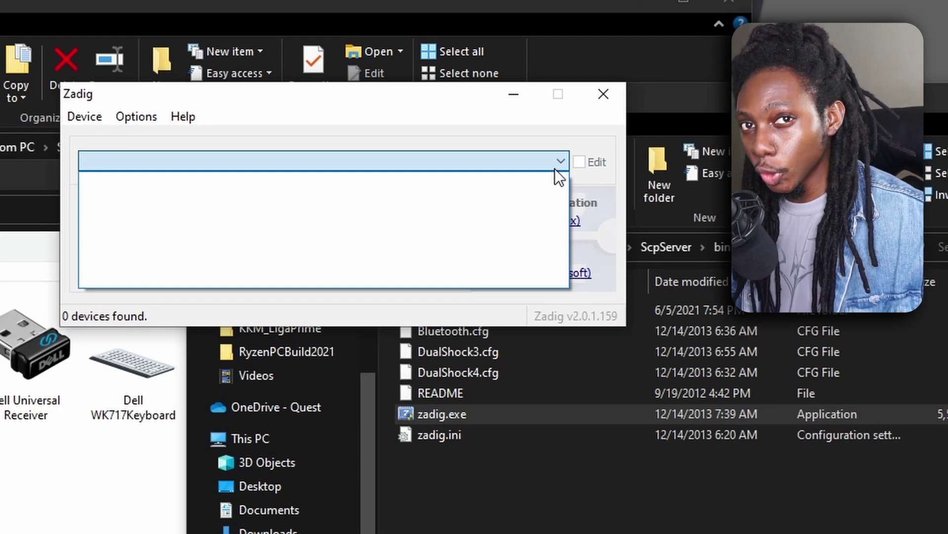
pyautogui.click(488, 135)
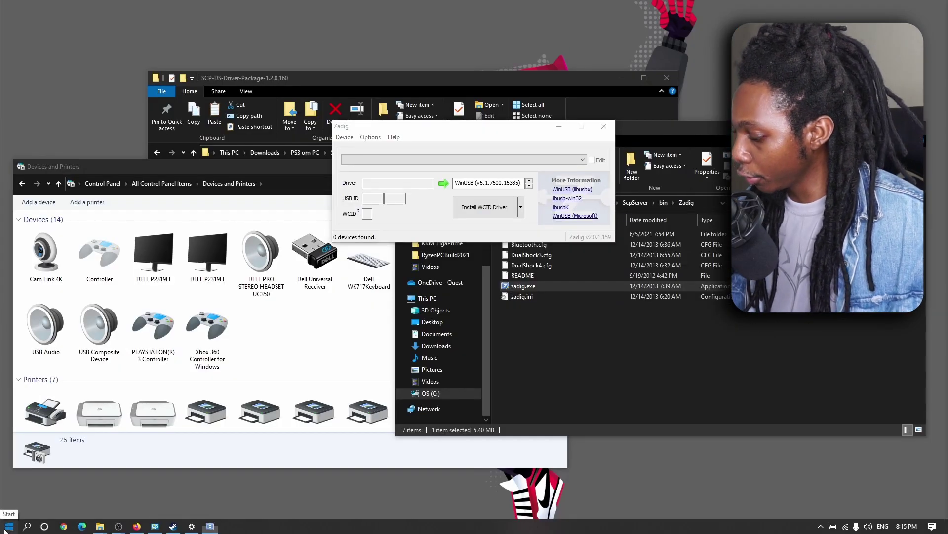
pyautogui.click(8, 526)
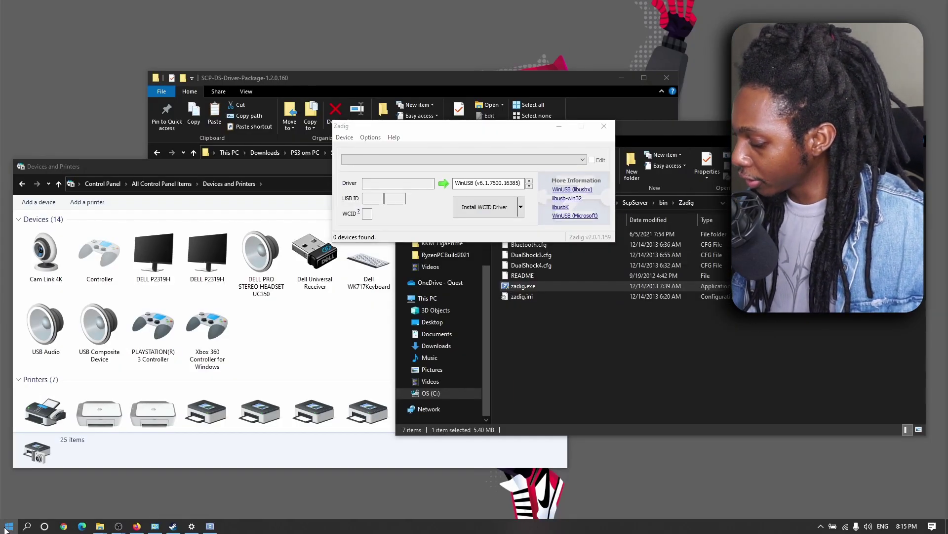
pyautogui.write('devi')
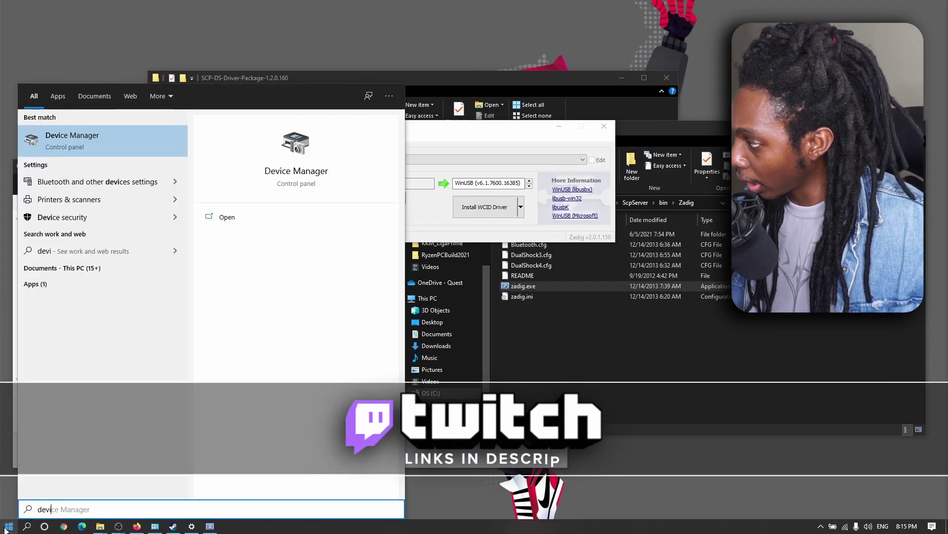
pyautogui.write('c')
pyautogui.click(96, 134)
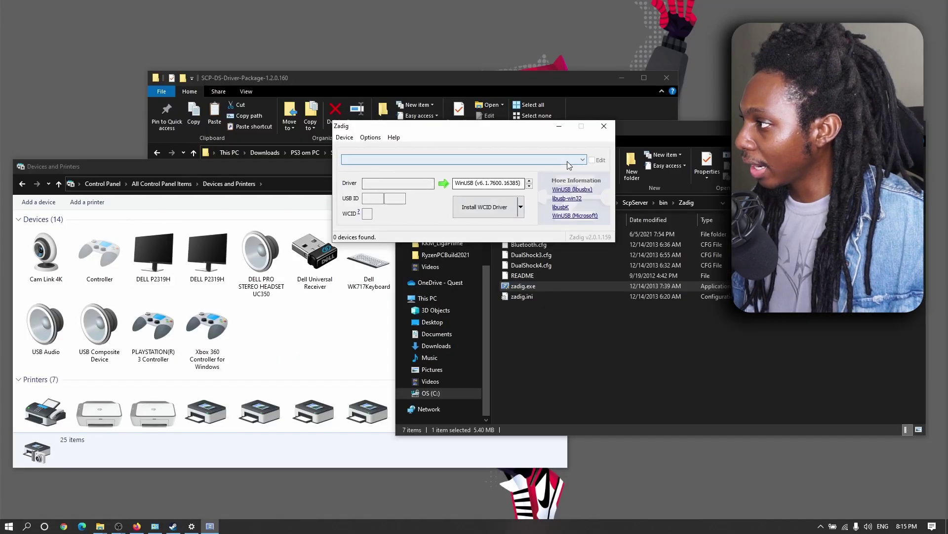
pyautogui.click(567, 161)
# Step: Enable List All Devices in Zadig, select BCM20702A0, and install the WinUSB driver on it
pyautogui.click(216, 123)
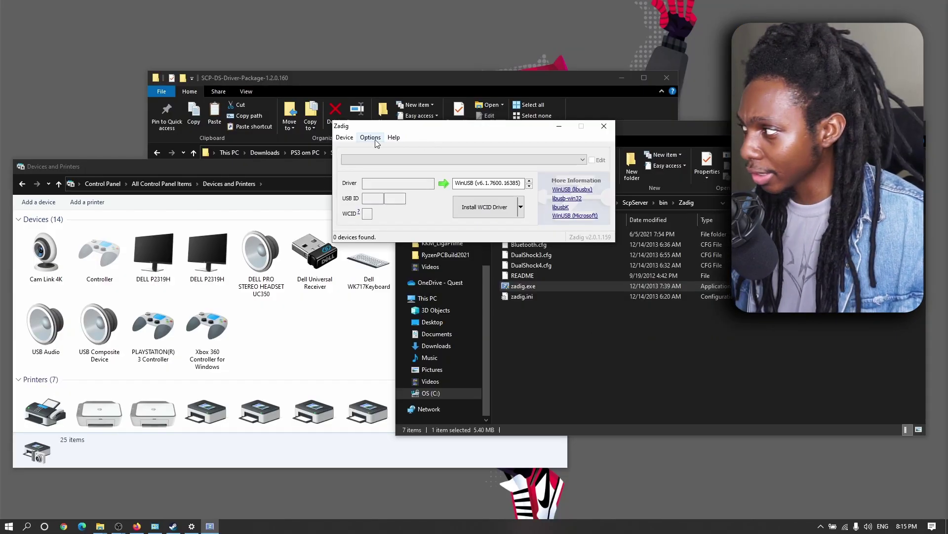
pyautogui.click(372, 138)
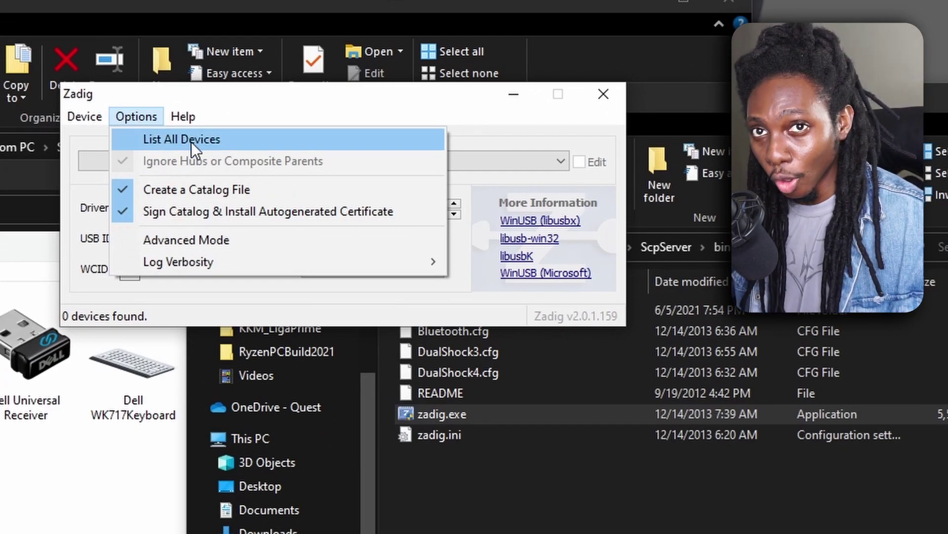
pyautogui.click(191, 142)
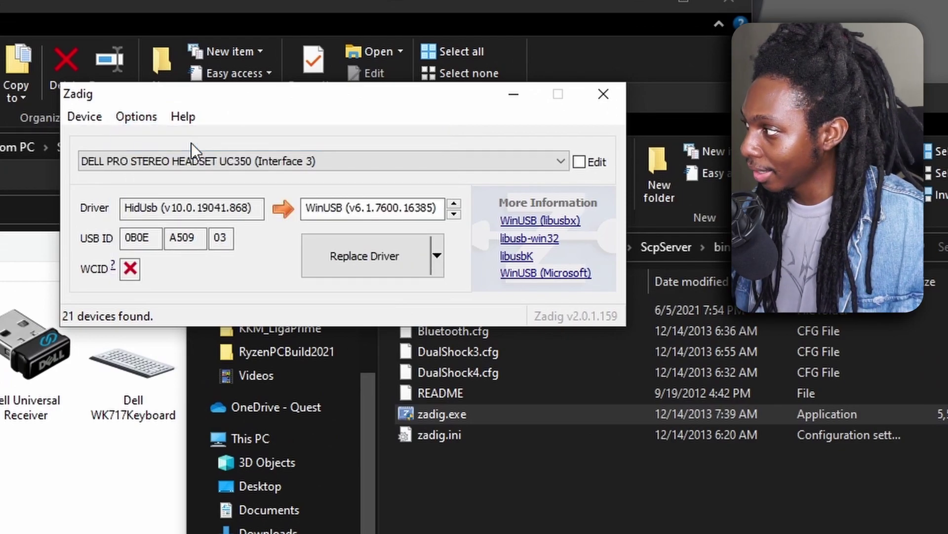
pyautogui.click(290, 171)
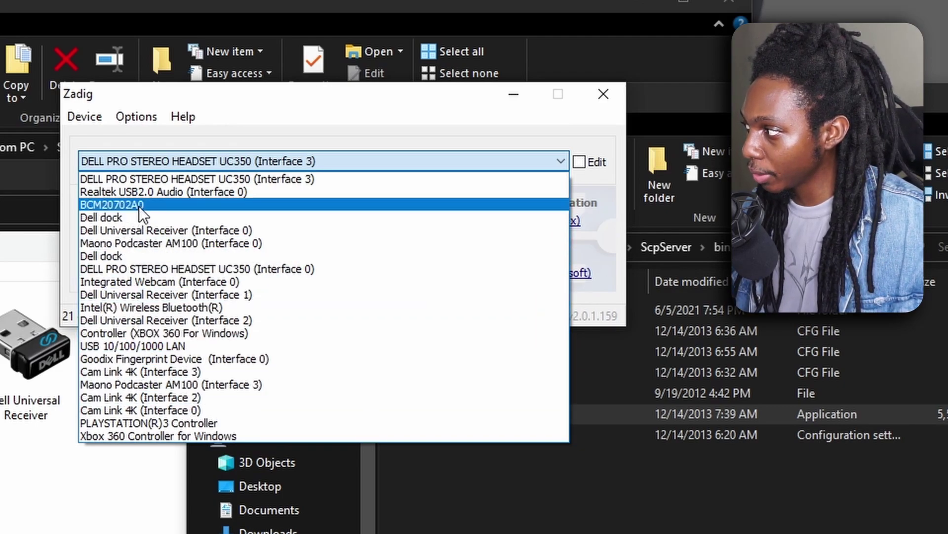
pyautogui.click(174, 204)
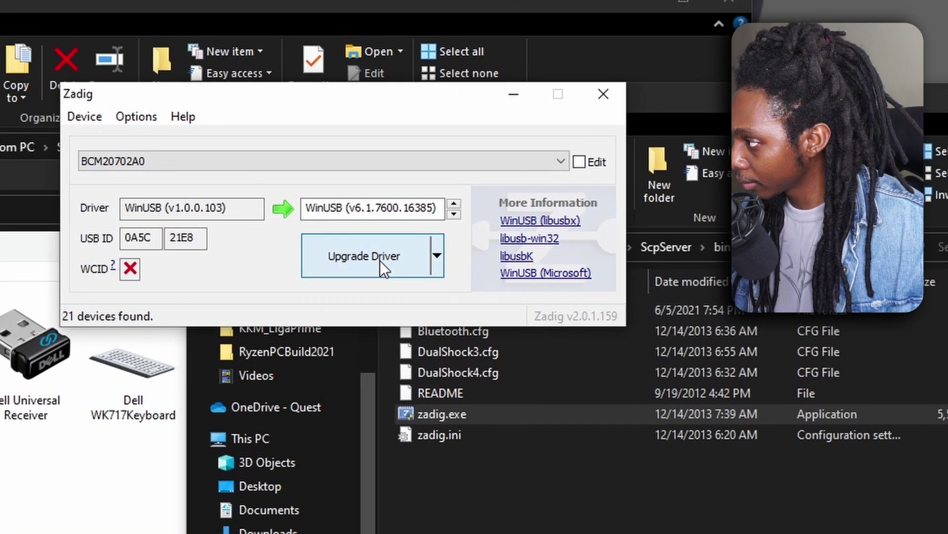
pyautogui.click(492, 211)
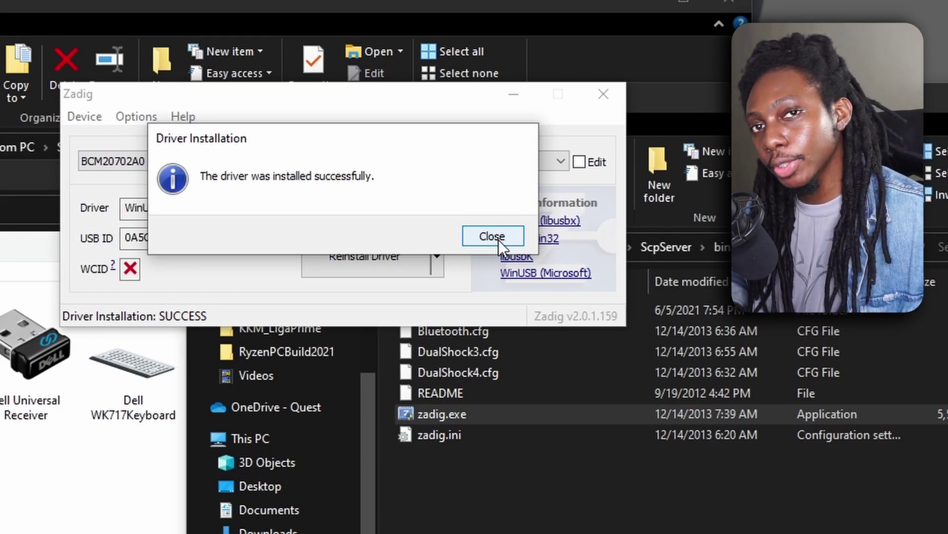
pyautogui.click(499, 239)
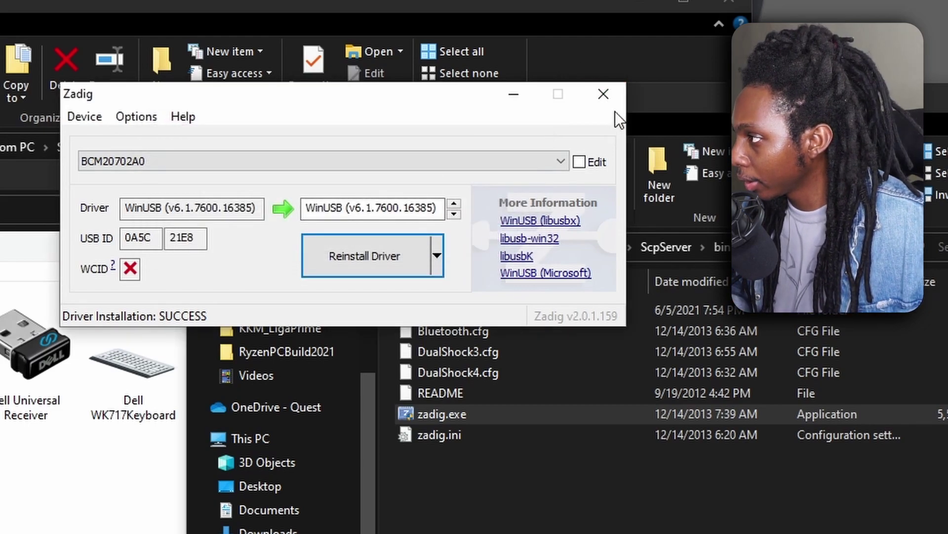
# Step: Close Zadig, launch ScpMonitor.exe from the bin folder, and move its window up to view Pad 1
pyautogui.click(612, 97)
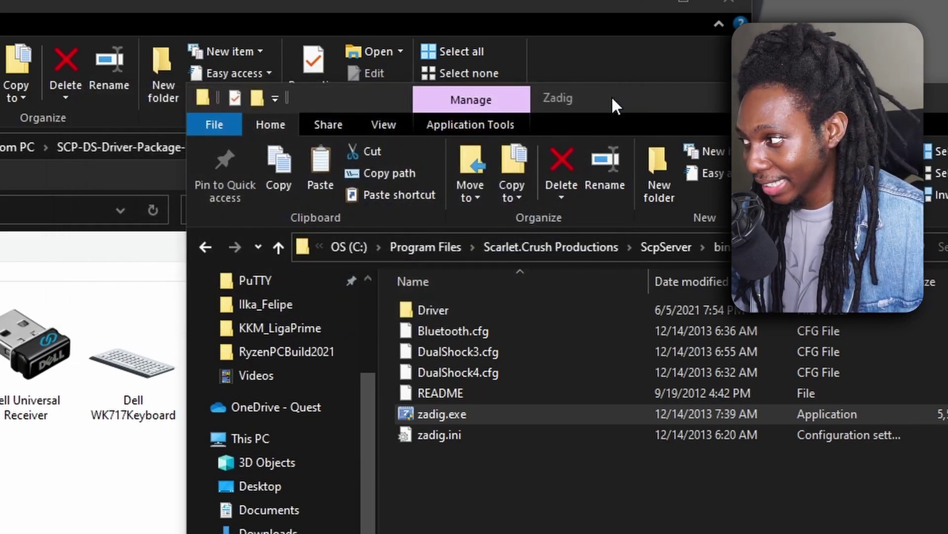
pyautogui.click(721, 247)
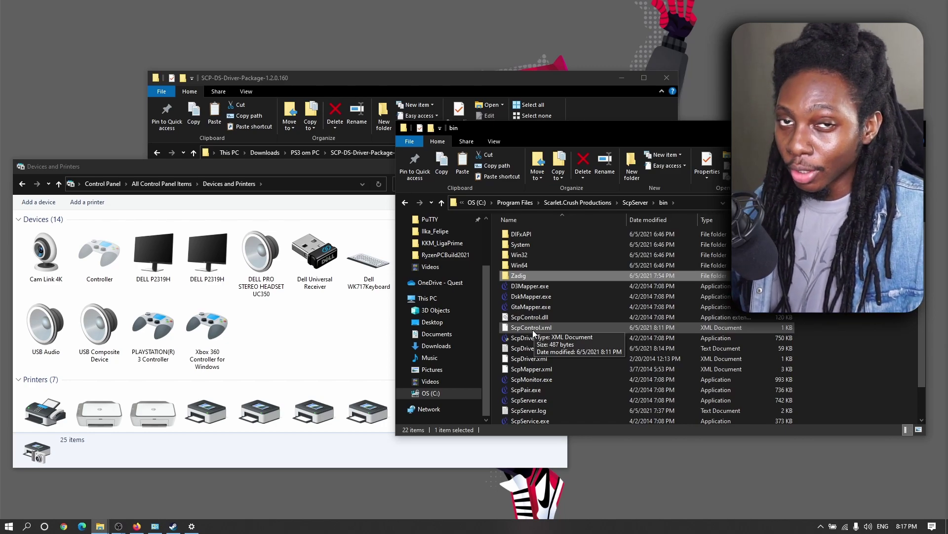
pyautogui.scroll(-1, 533, 340)
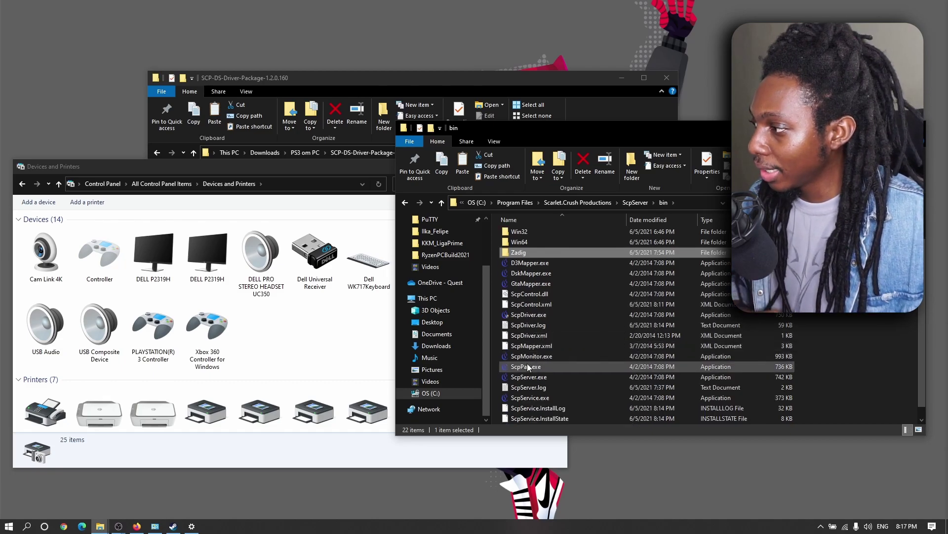
pyautogui.click(536, 356)
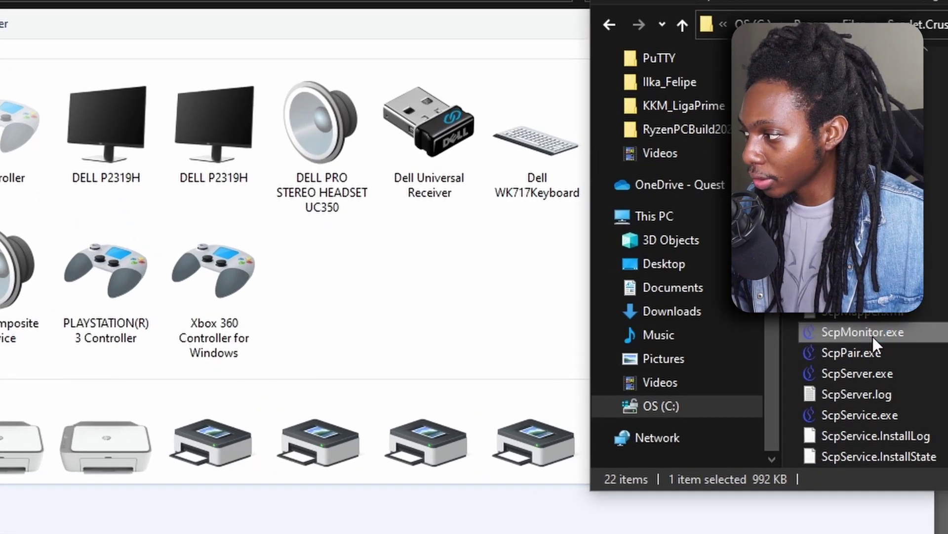
pyautogui.doubleClick(874, 340)
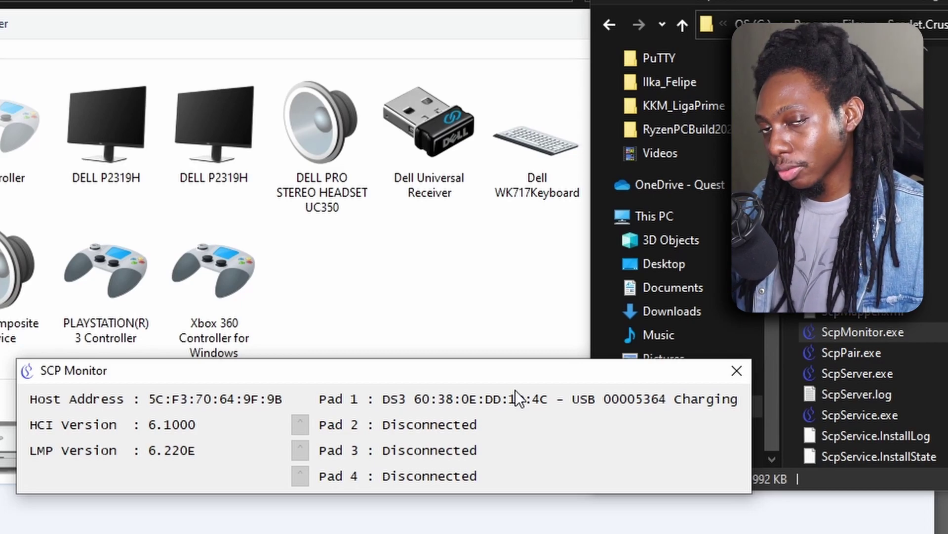
pyautogui.moveTo(636, 373); pyautogui.dragTo(635, 156)
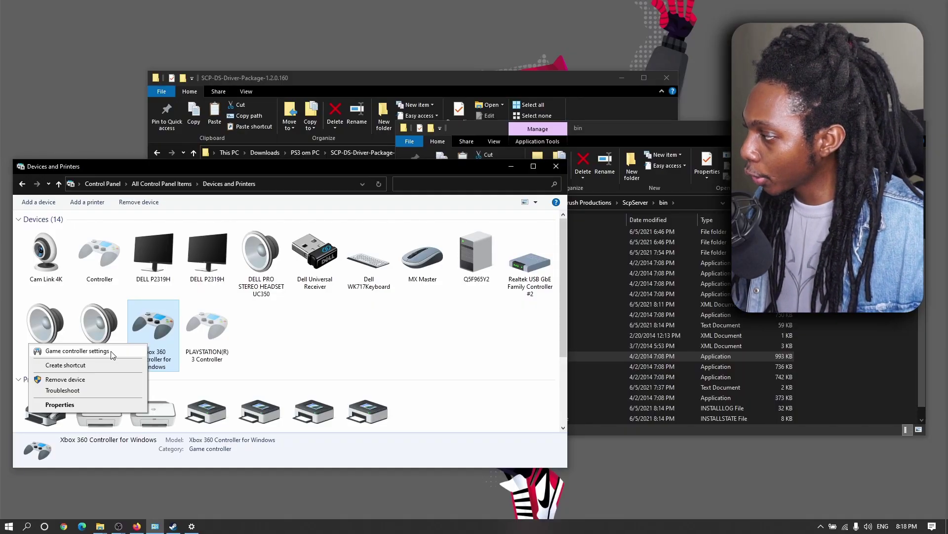
# Step: Open the Xbox 360 controller's Game Controllers properties test page, then cancel and close Game Controllers
pyautogui.click(112, 352)
pyautogui.click(180, 168)
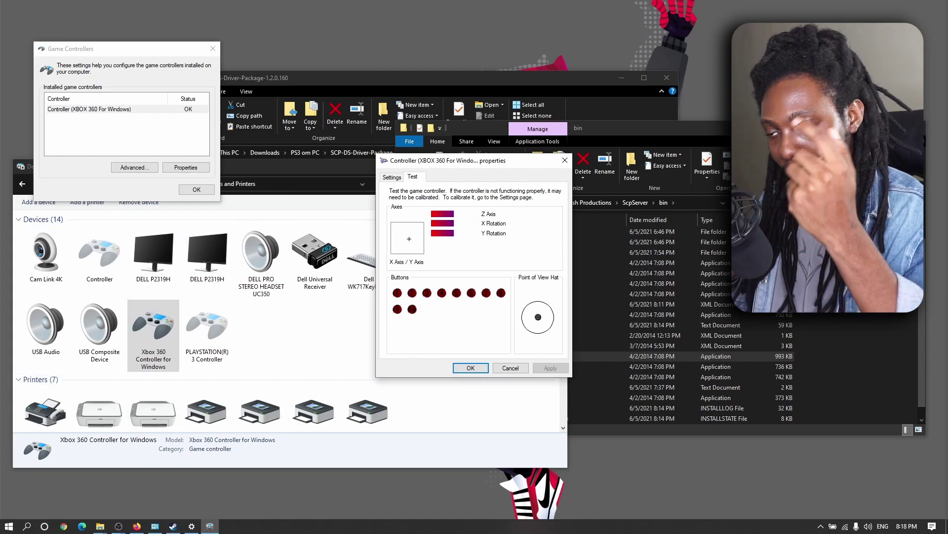
pyautogui.click(511, 369)
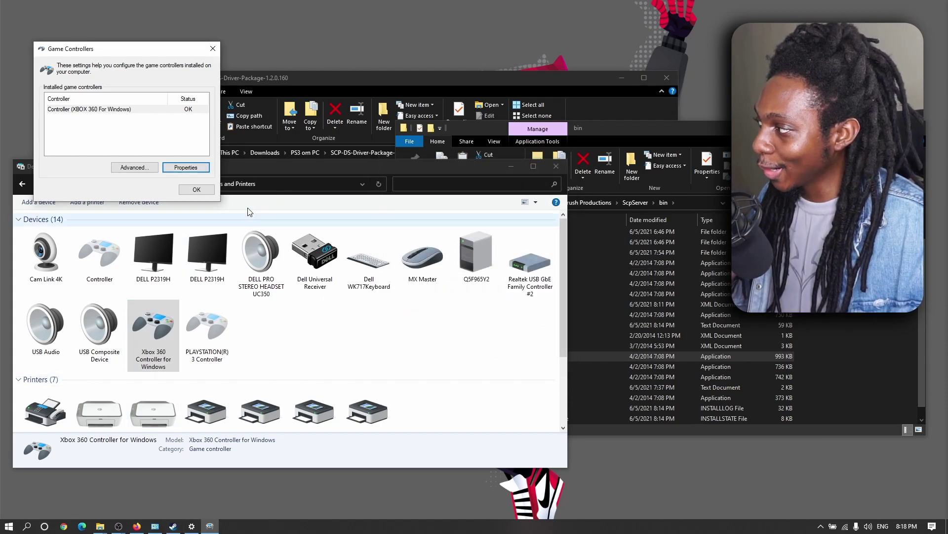
pyautogui.click(213, 51)
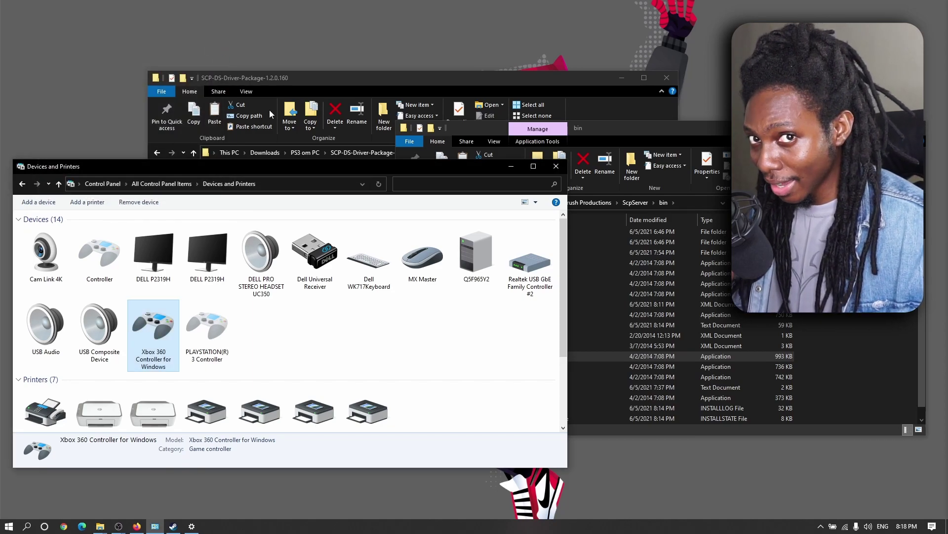